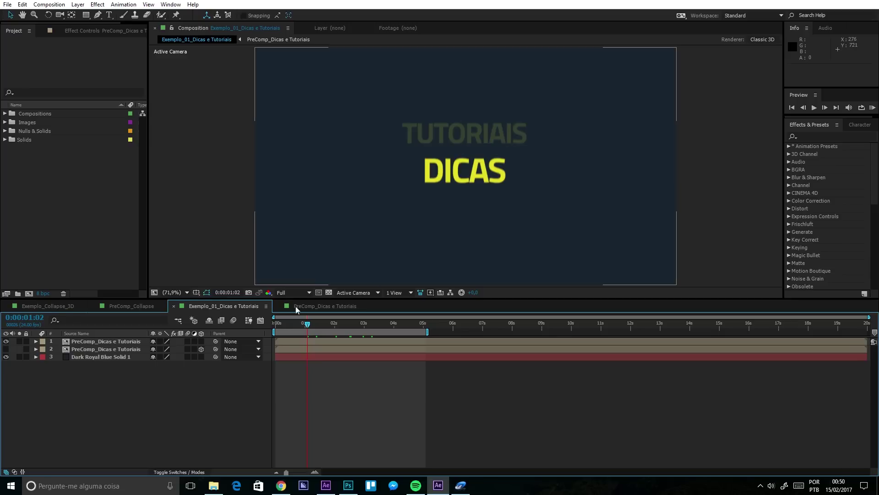
Step: Open the PreComp_Dicas e Tutoriais composition and examine its text layers at 0:00:03:01
{"action": "left_click", "coordinate": [127, 342]}
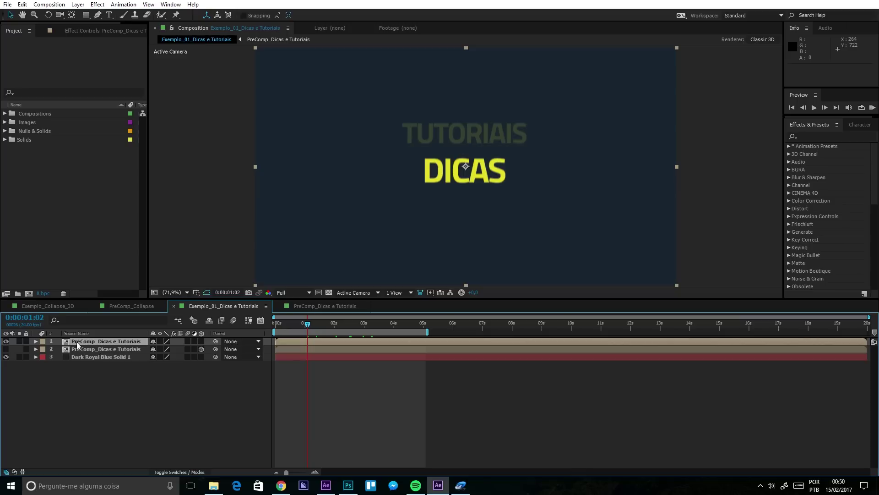
{"action": "left_click", "coordinate": [294, 309]}
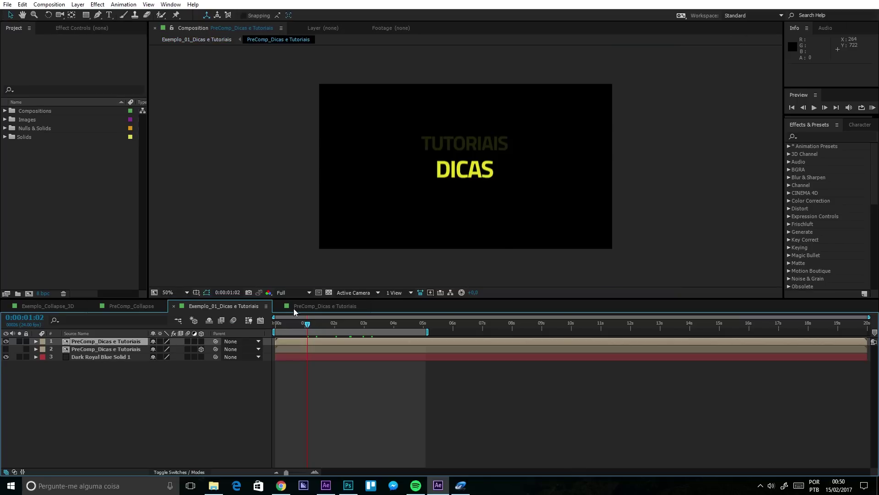
{"action": "left_click_drag", "start_coordinate": [315, 324], "coordinate": [365, 323]}
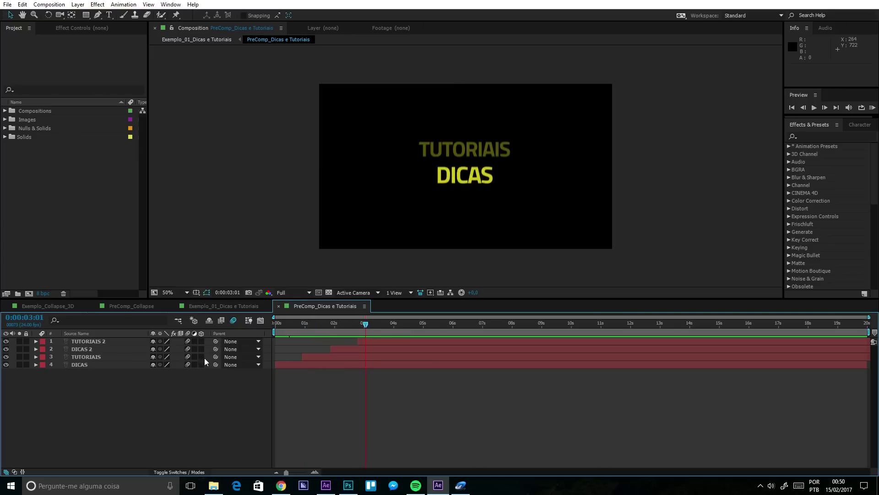
{"action": "left_click", "coordinate": [201, 341]}
Step: Return to Exemplo_01_Dicas e Tutoriais and move the top precomp layer horizontally to a position of about 824.9, 360
{"action": "left_click", "coordinate": [205, 306]}
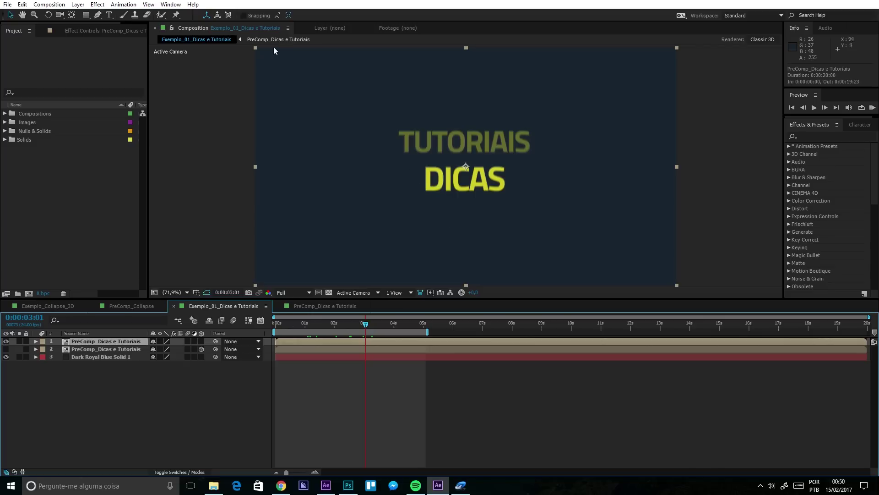
{"action": "left_click_drag", "start_coordinate": [450, 181], "coordinate": [508, 183]}
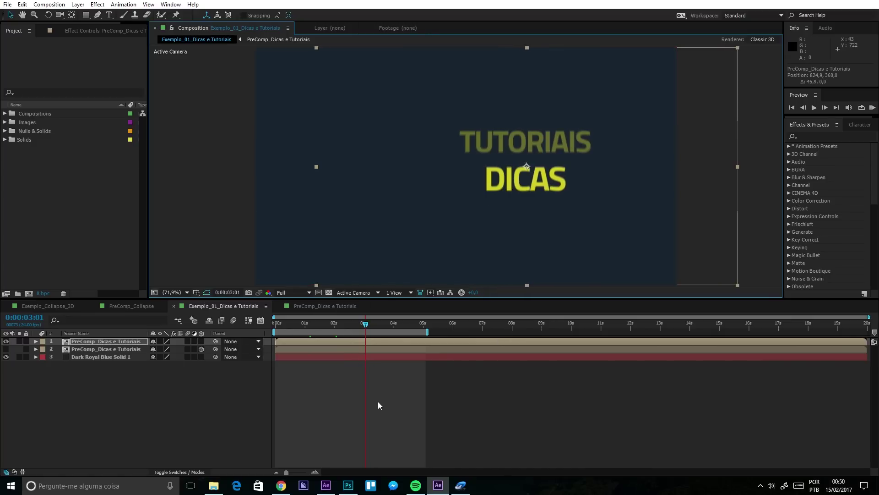
Step: Un-precompose the top precomp layer with the prefix "dicas", dismissing its attributes and keeping the precomp in the composition
{"action": "left_click", "coordinate": [78, 4]}
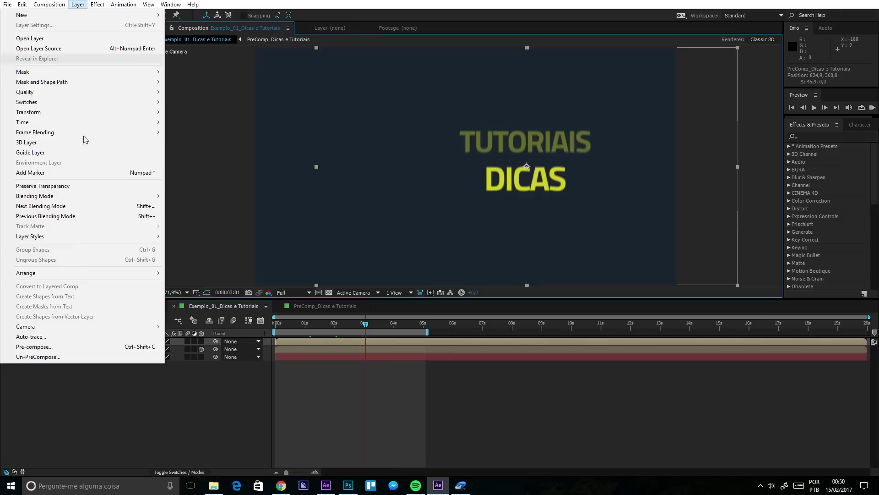
{"action": "left_click", "coordinate": [39, 359]}
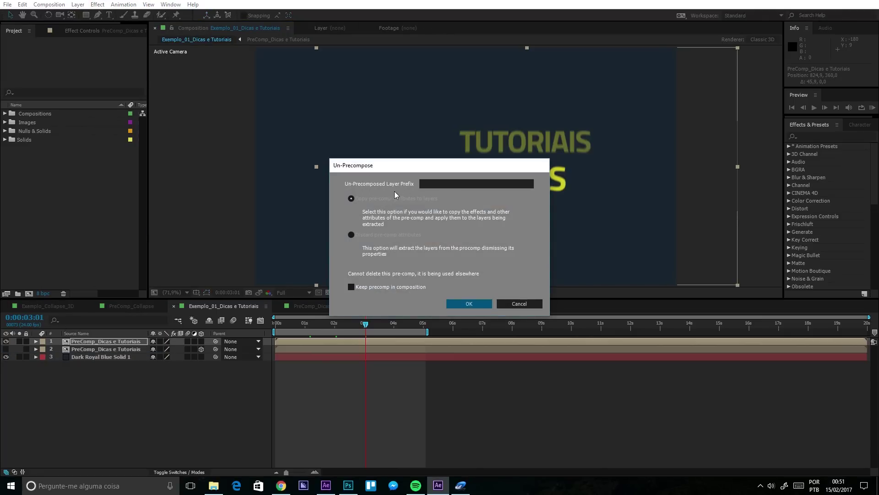
{"action": "left_click", "coordinate": [438, 181]}
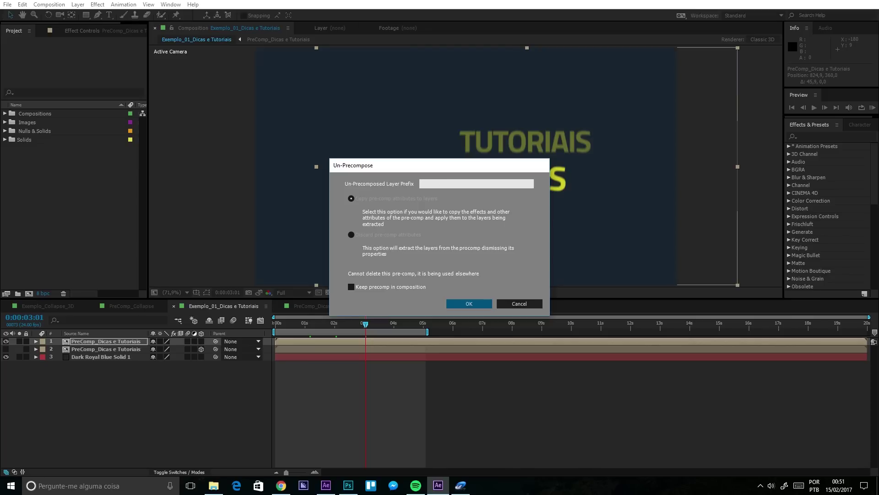
{"action": "type", "text": "dicas"}
{"action": "left_click", "coordinate": [351, 235]}
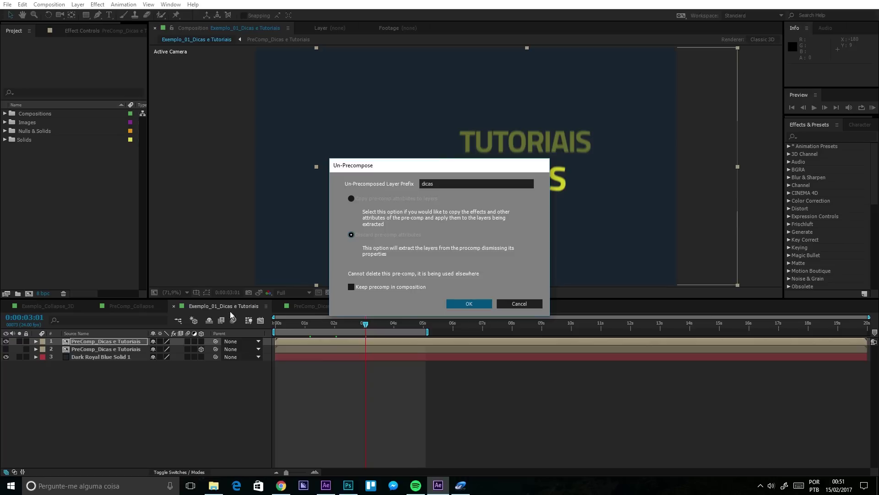
{"action": "left_click", "coordinate": [357, 287]}
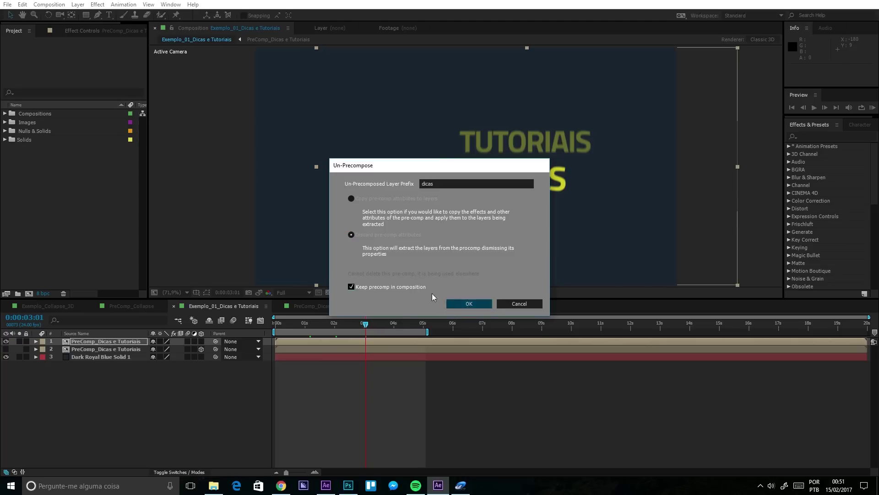
{"action": "left_click", "coordinate": [461, 304]}
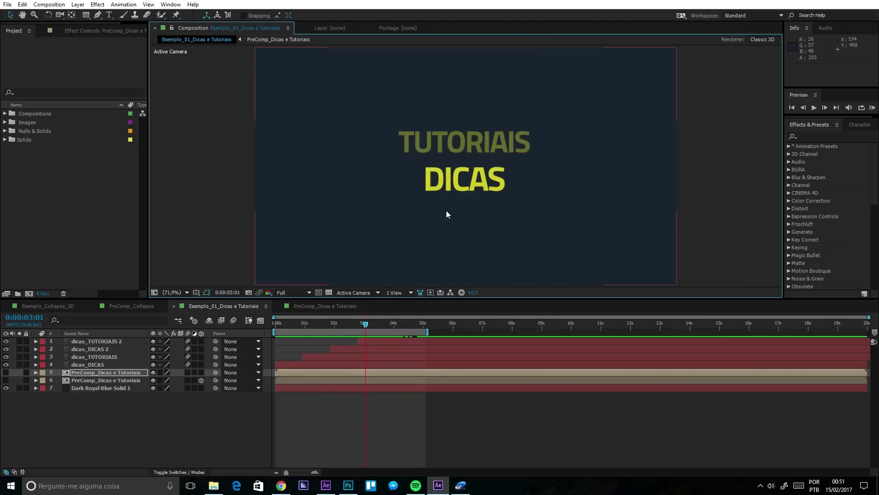
Step: Compare the extracted dicas layers with the original precomp by toggling its layer's visibility and viewing its source composition
{"action": "left_click", "coordinate": [5, 373]}
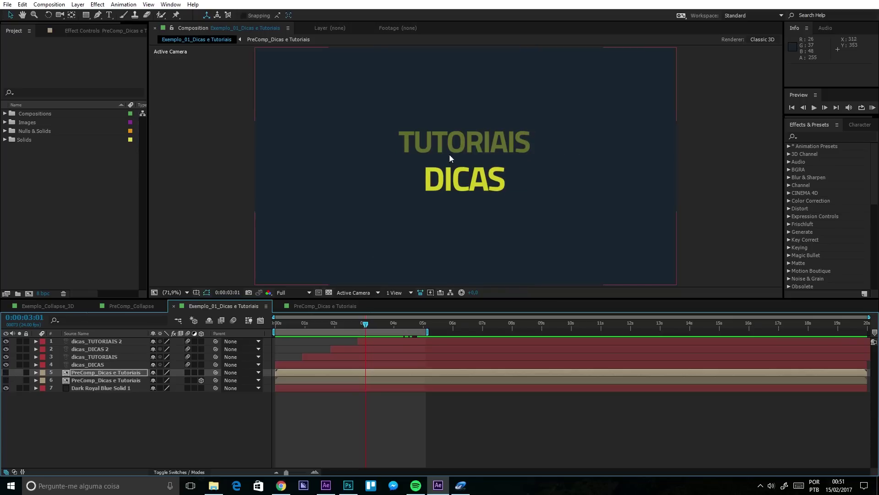
{"action": "left_click", "coordinate": [326, 306]}
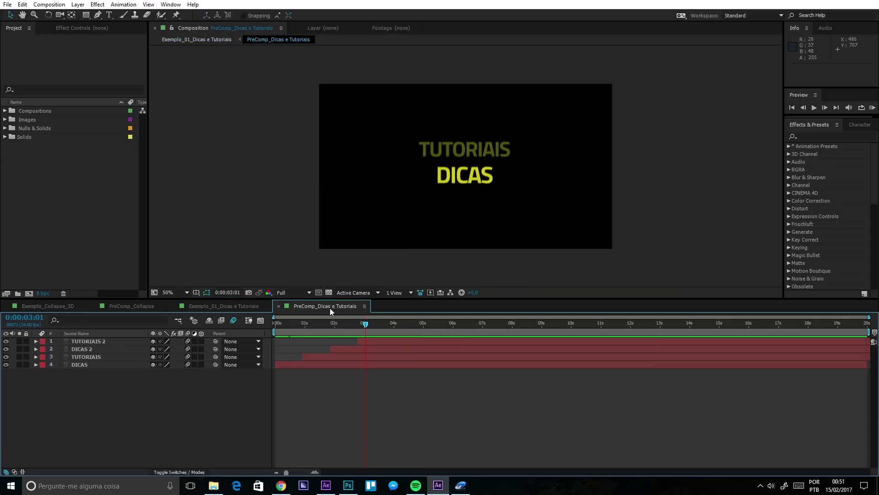
{"action": "left_click", "coordinate": [245, 308]}
Step: Enable motion blur for the composition and scrub through the extracted text animation from about 0:00:03:09 to 0:00:00:22
{"action": "mouse_move", "coordinate": [378, 327]}
{"action": "left_mouse_down"}
{"action": "mouse_move", "coordinate": [273, 332]}
{"action": "mouse_move", "coordinate": [375, 341]}
{"action": "left_mouse_up"}
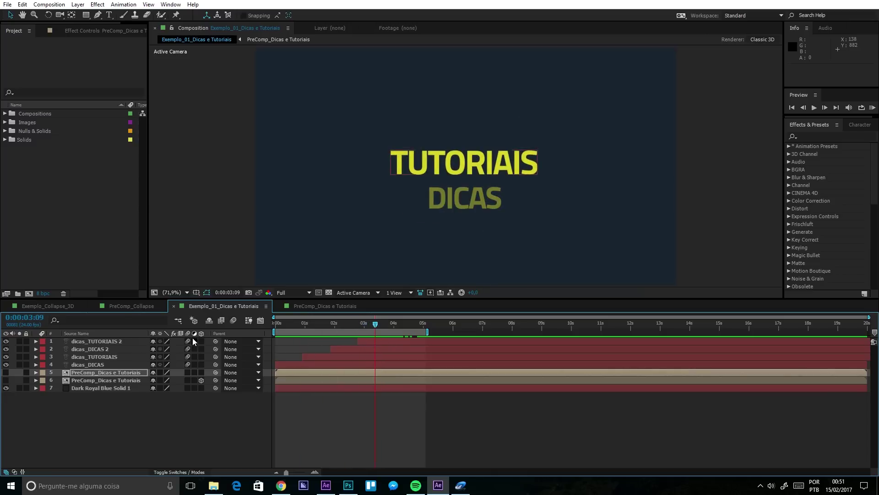
{"action": "left_click", "coordinate": [234, 321]}
{"action": "left_click_drag", "start_coordinate": [363, 325], "coordinate": [295, 339]}
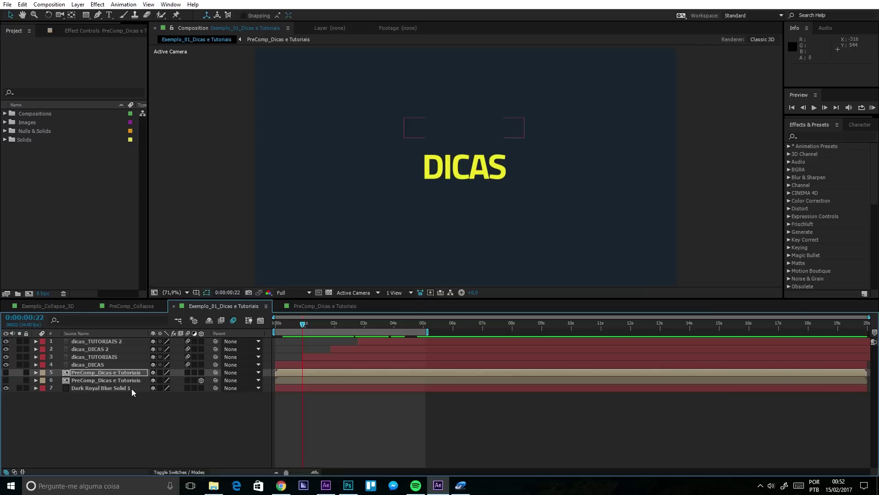
Step: Undo the changes back through the Un-PreCompose of the top precomp layer
{"action": "key", "text": "ctrl+z"}
{"action": "key", "text": "ctrl+z"}
{"action": "key", "text": "ctrl+z"}
{"action": "key", "text": "ctrl+z"}
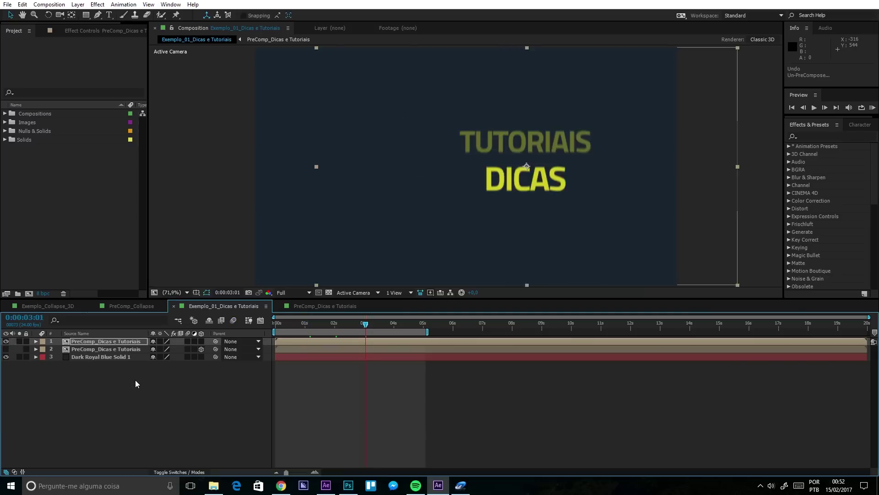
Step: Redo the Un-PreCompose and the precomp layer's visibility changes, and undo them all again
{"action": "key", "text": "ctrl+shift+z"}
{"action": "key", "text": "ctrl+shift+z"}
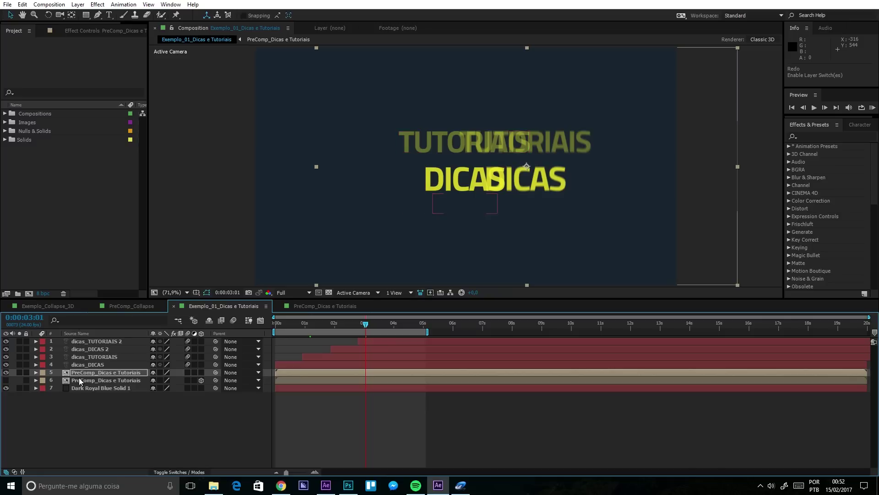
{"action": "key", "text": "ctrl+shift+z"}
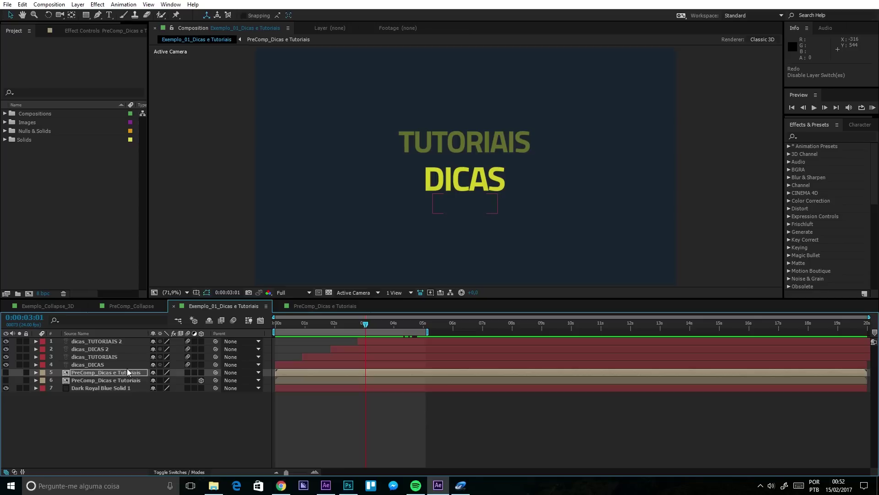
{"action": "key", "text": "ctrl+z"}
{"action": "key", "text": "ctrl+z"}
{"action": "key", "text": "ctrl+z"}
{"action": "key", "text": "ctrl+z"}
Step: Hide the top precomp layer, show the 3D precomp layer below it and reveal that layer's rotation properties
{"action": "left_click", "coordinate": [12, 342]}
{"action": "left_click", "coordinate": [6, 342]}
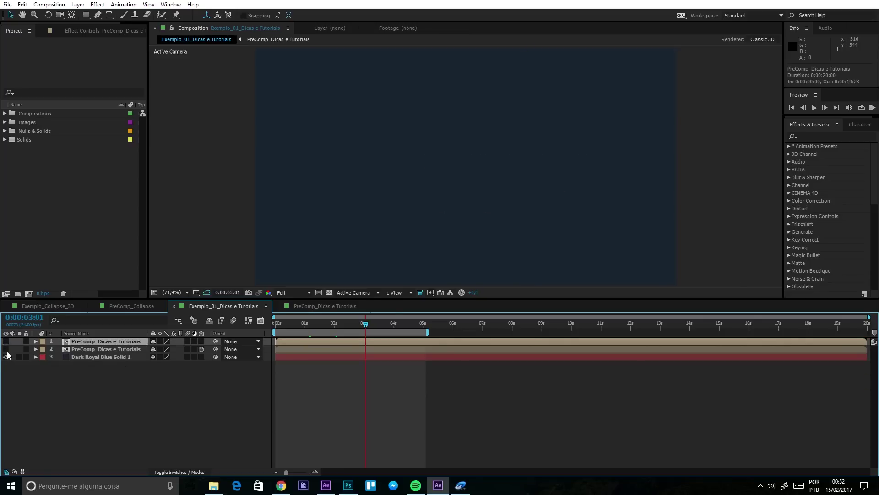
{"action": "left_click", "coordinate": [6, 349]}
{"action": "left_click", "coordinate": [105, 349]}
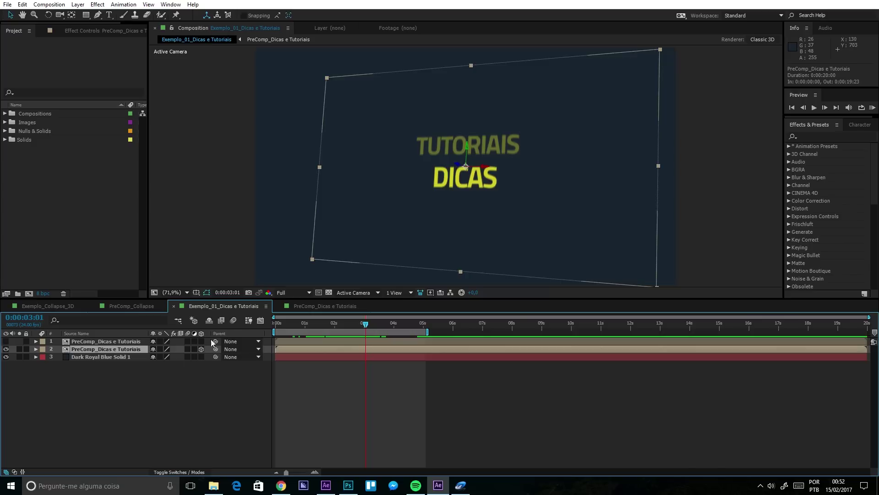
{"action": "key", "text": "r"}
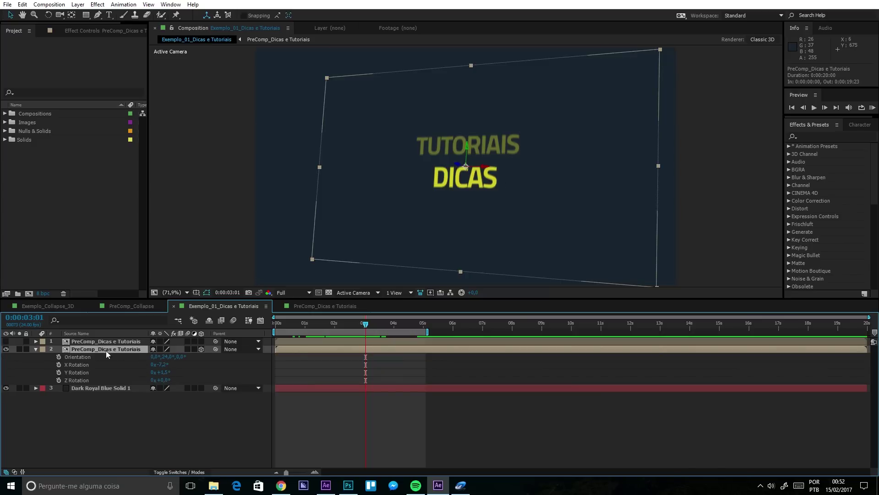
Step: Check the text layers inside PreComp_Dicas e Tutoriais against the rotated 3D precomp layer in Exemplo_01_Dicas e Tutoriais
{"action": "left_click", "coordinate": [299, 305]}
{"action": "left_click", "coordinate": [207, 305]}
{"action": "left_click", "coordinate": [315, 305]}
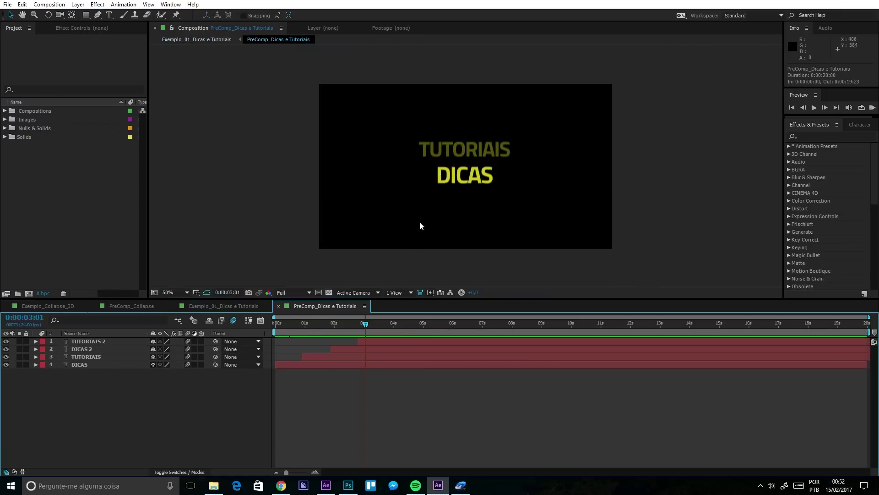
{"action": "left_click", "coordinate": [227, 307]}
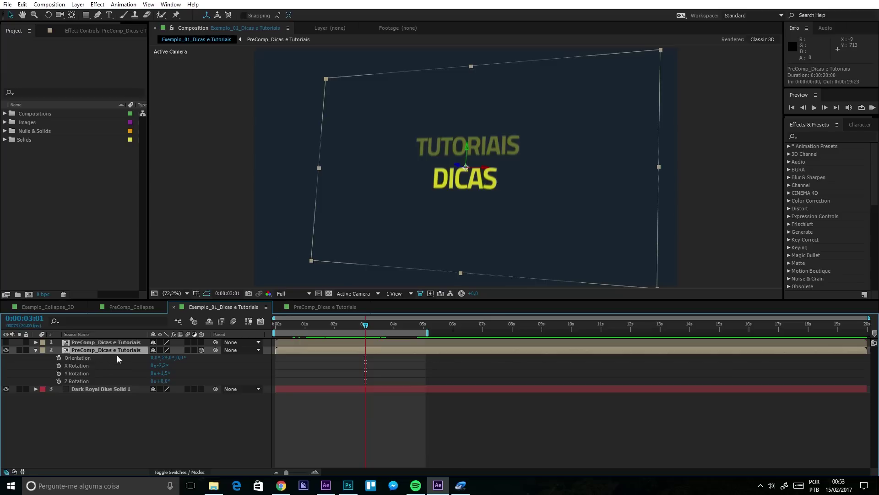
Step: Un-precompose the 3D precomp layer without a prefix, copying its attributes to the extracted layers and keeping the precomp in the composition
{"action": "left_click", "coordinate": [78, 5]}
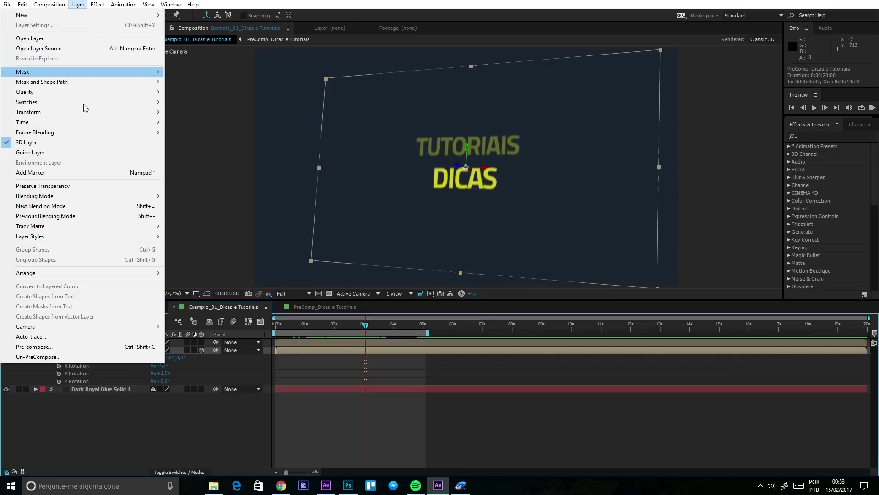
{"action": "left_click", "coordinate": [32, 358]}
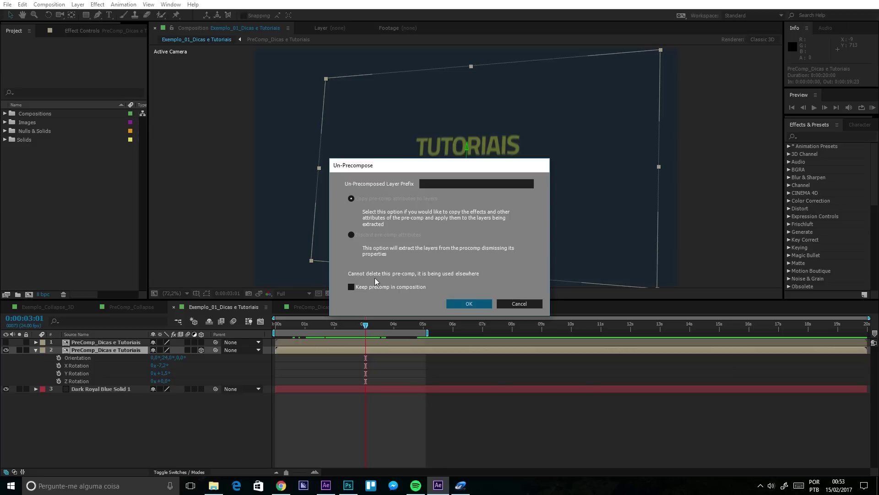
{"action": "left_click", "coordinate": [352, 288]}
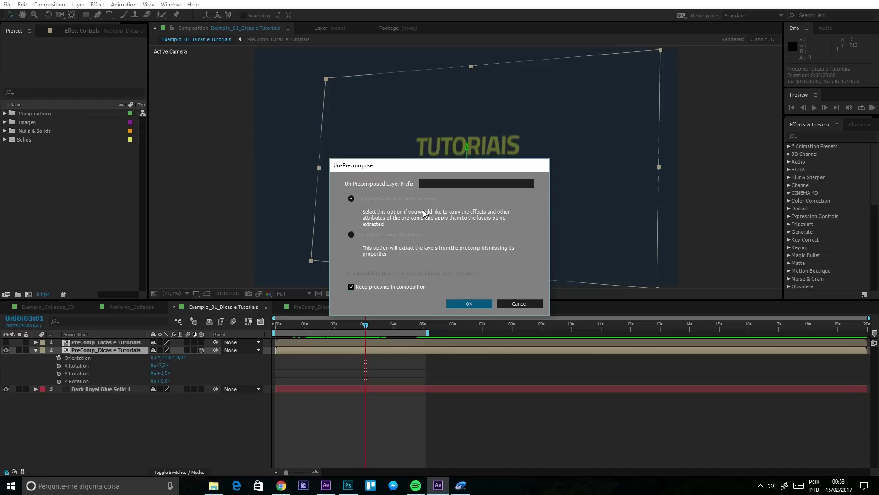
{"action": "left_click", "coordinate": [462, 304]}
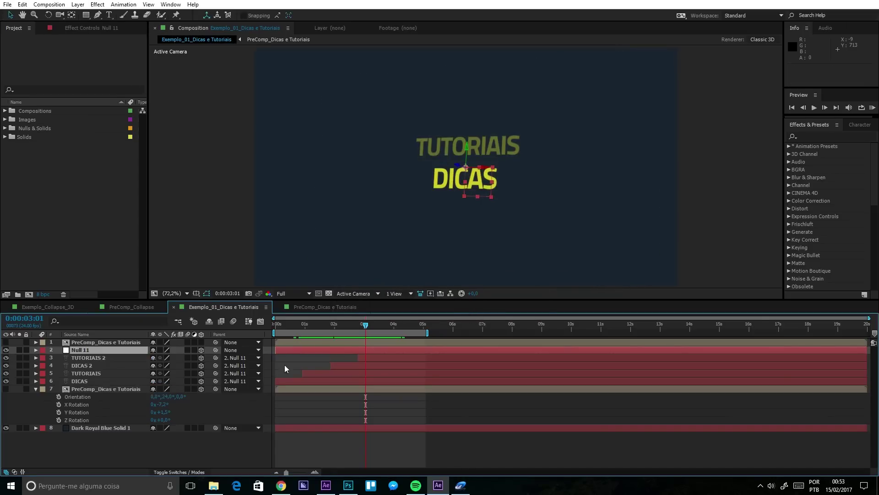
Step: Enable motion blur on the four extracted text layers and for the composition, and preview the animation
{"action": "left_click", "coordinate": [109, 388]}
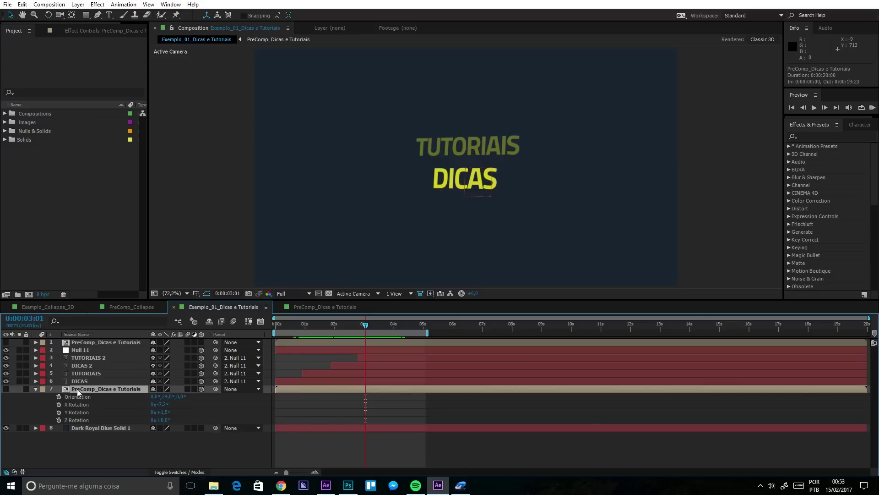
{"action": "left_click", "coordinate": [114, 381]}
{"action": "left_click", "coordinate": [188, 380]}
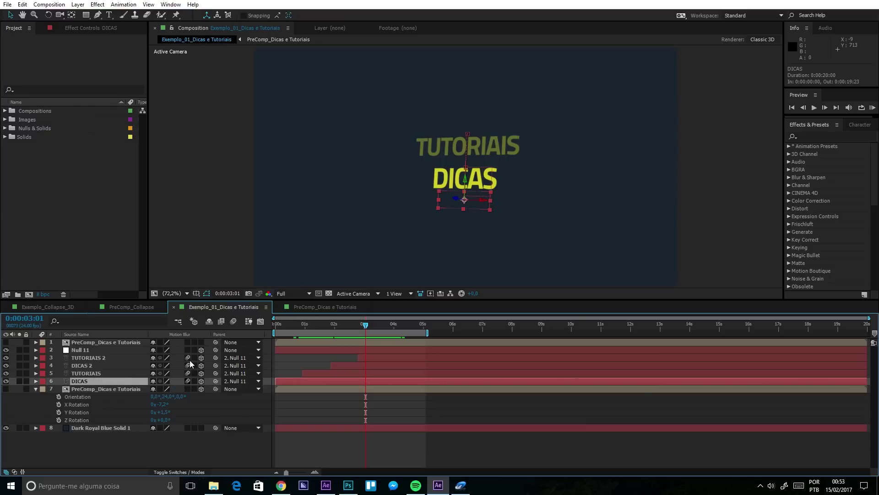
{"action": "left_click", "coordinate": [110, 390]}
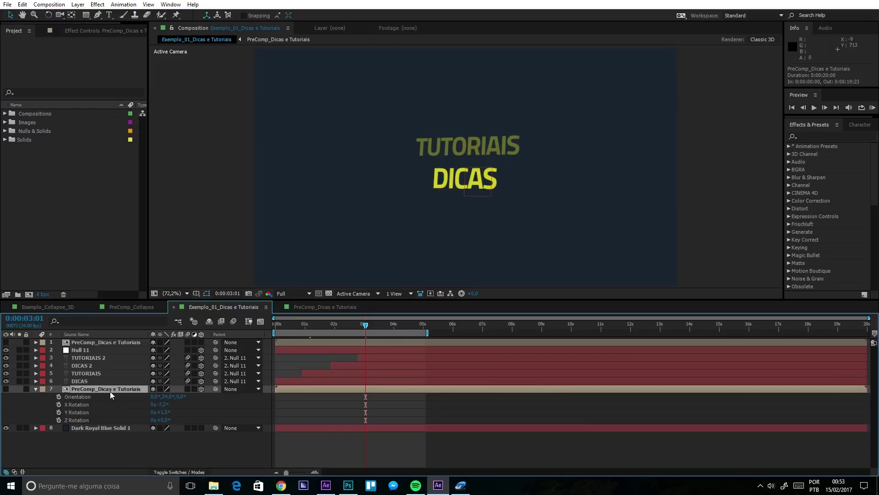
{"action": "left_click", "coordinate": [187, 388]}
{"action": "left_click", "coordinate": [233, 321]}
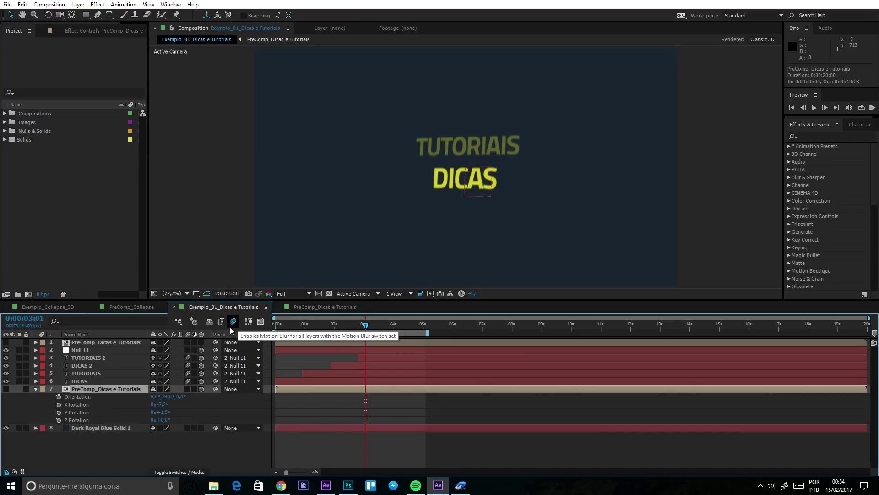
{"action": "key", "text": "space"}
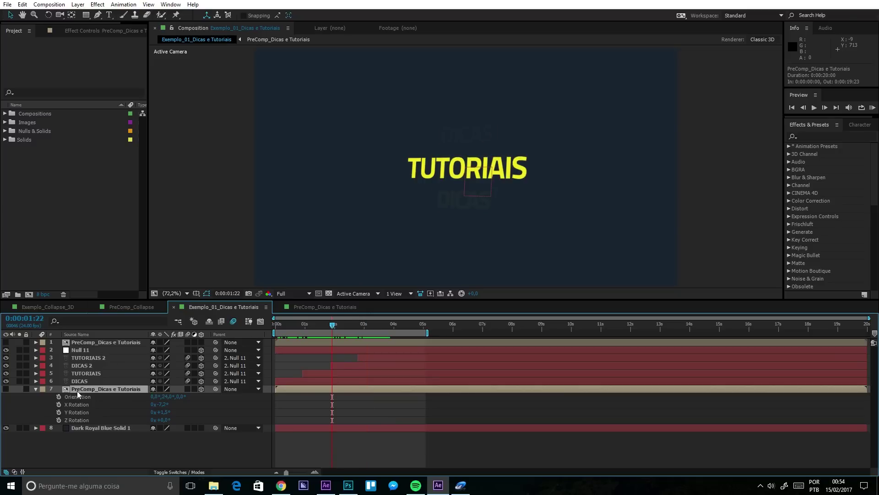
Step: Collapse the 3D precomp's properties, hide Null 11 and the extracted text layers, and show the top precomp layer
{"action": "left_click", "coordinate": [36, 390]}
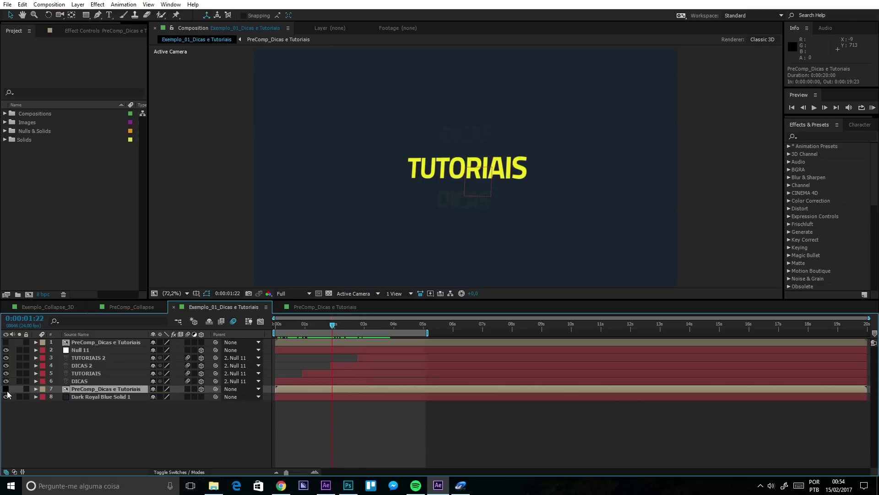
{"action": "left_click_drag", "start_coordinate": [5, 381], "coordinate": [6, 350]}
{"action": "left_click", "coordinate": [85, 344]}
{"action": "left_click", "coordinate": [6, 342]}
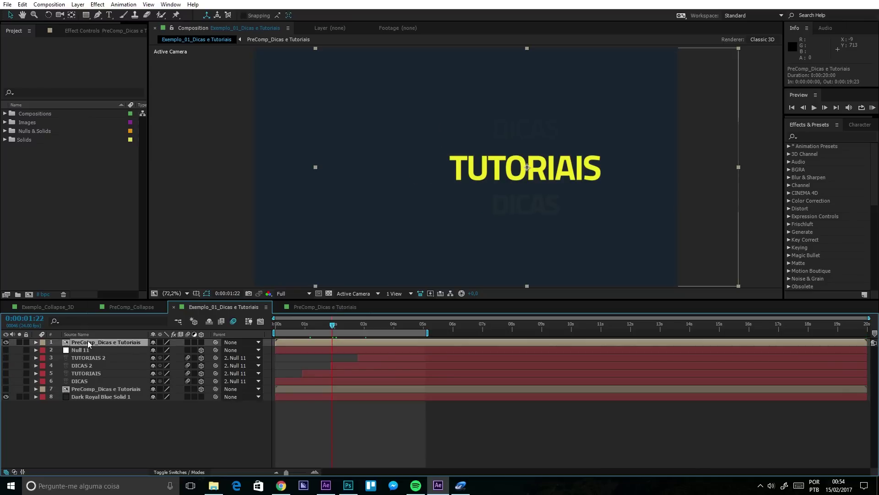
Step: Try un-precomposing the top 2D precomp layer with its attributes copied and without keeping the precomp in the composition
{"action": "left_click", "coordinate": [78, 4]}
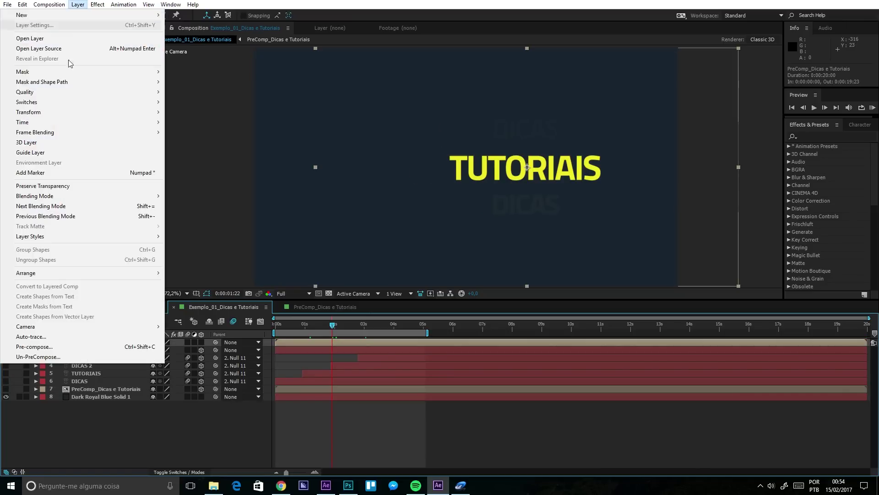
{"action": "left_click", "coordinate": [36, 357]}
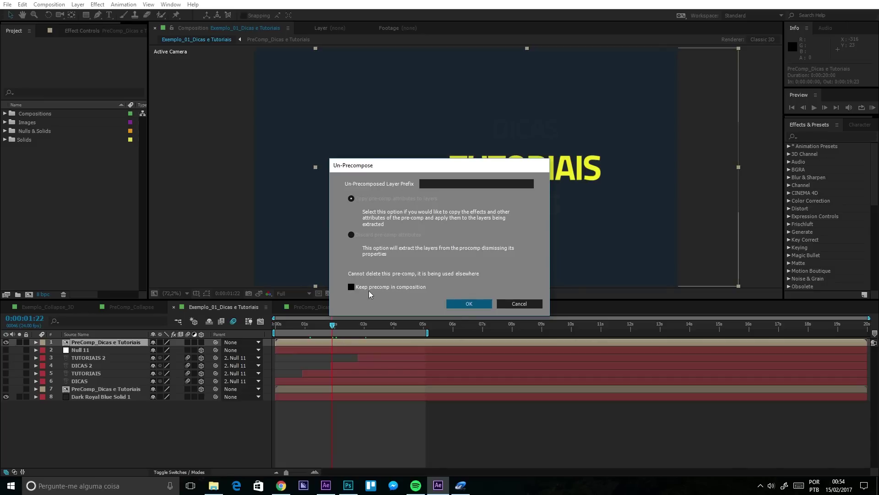
{"action": "left_click", "coordinate": [396, 288]}
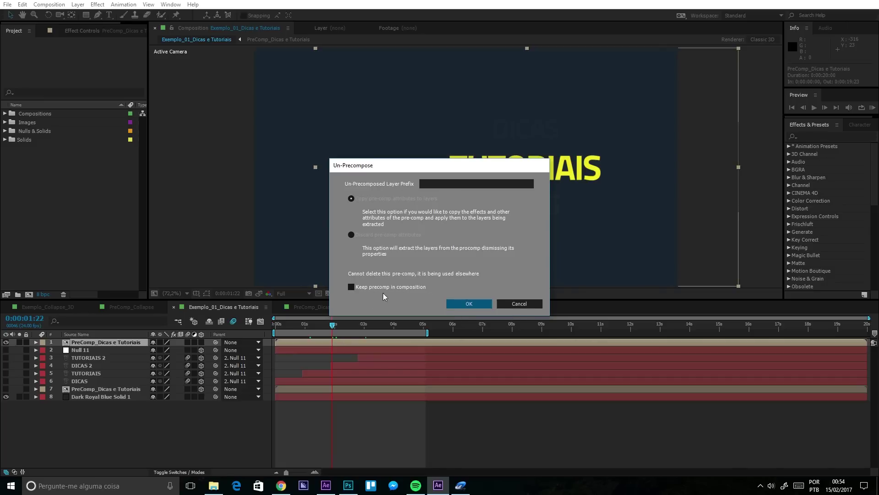
{"action": "left_click", "coordinate": [461, 303]}
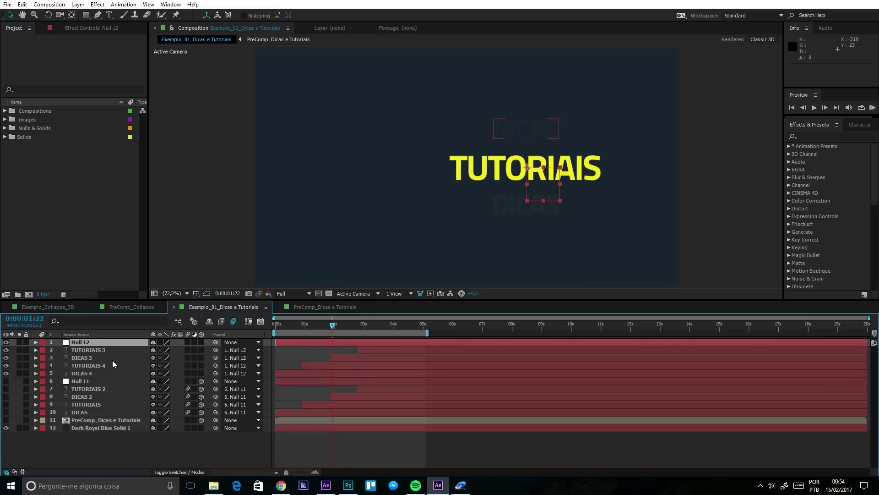
{"action": "key", "text": "ctrl+z"}
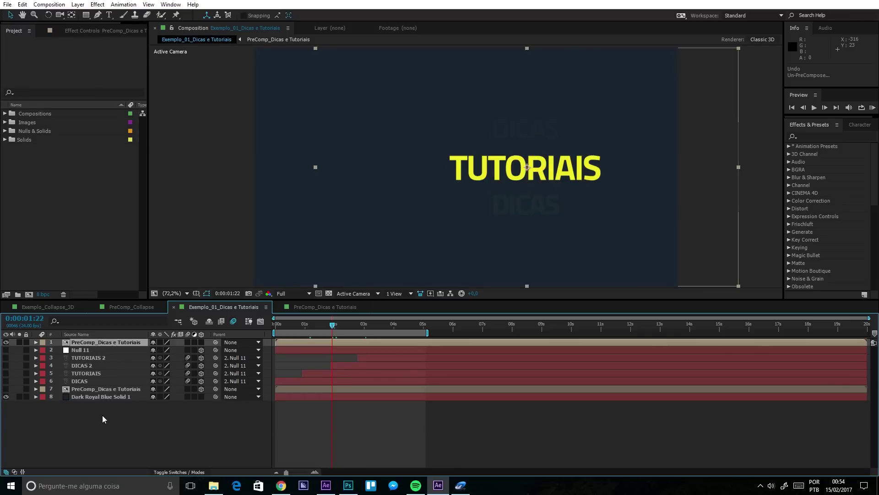
Step: Delete the 2D precomp, Null 11 and the four extracted text layers, and show the remaining 3D precomp layer
{"action": "left_click", "coordinate": [103, 414]}
{"action": "left_click", "coordinate": [87, 345]}
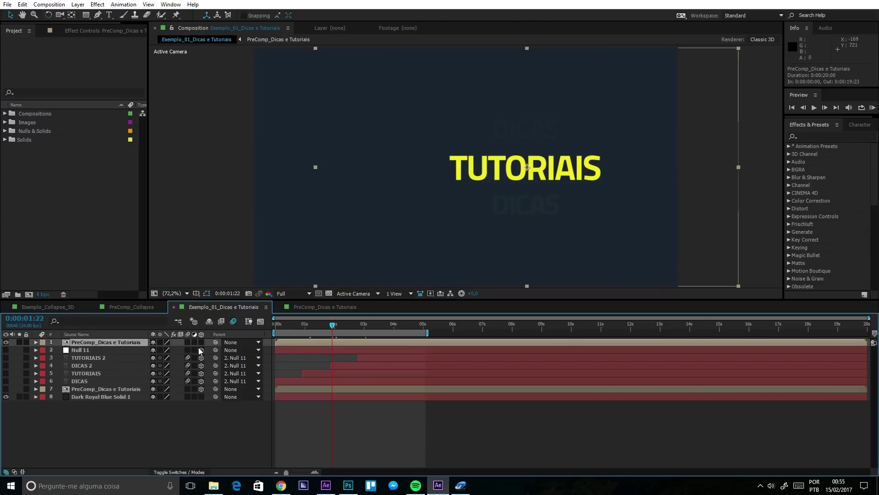
{"action": "left_click", "coordinate": [103, 411]}
{"action": "left_click", "coordinate": [87, 345]}
{"action": "key", "text": "Delete"}
{"action": "left_click", "coordinate": [87, 342]}
{"action": "left_click", "coordinate": [76, 375], "text": "shift"}
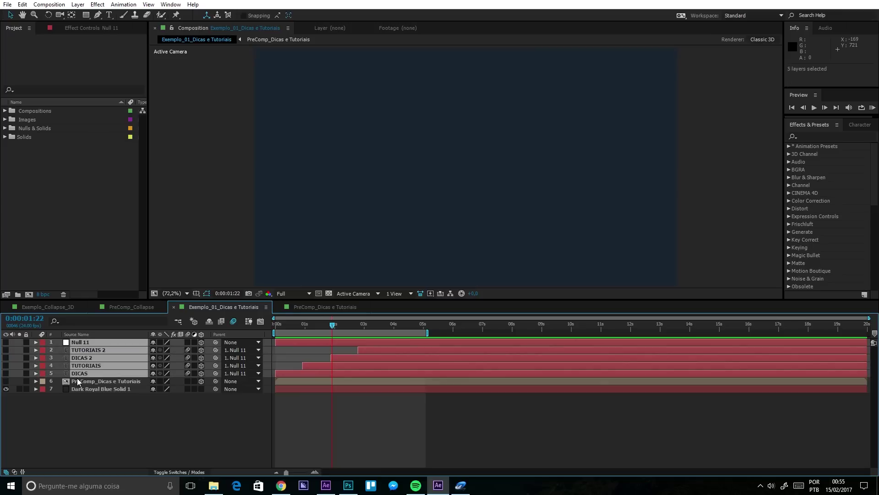
{"action": "key", "text": "Delete"}
{"action": "left_click", "coordinate": [101, 343]}
{"action": "left_click", "coordinate": [6, 342]}
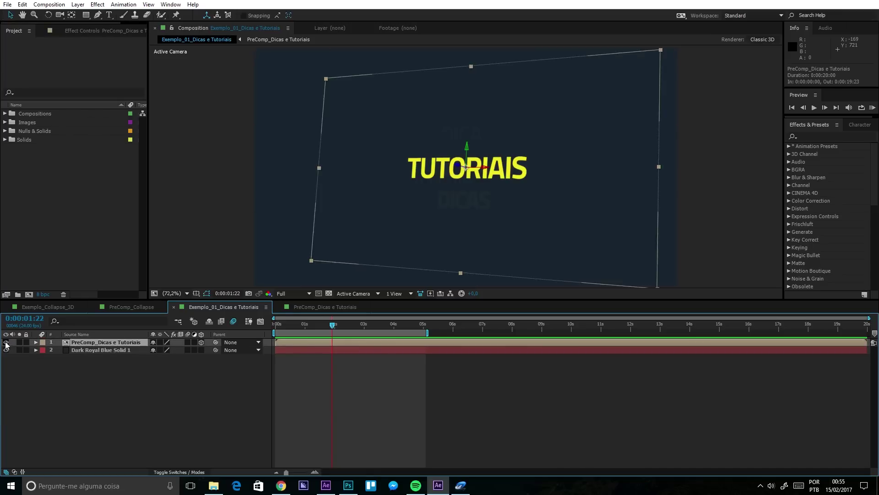
Step: Un-precompose the 3D precomp layer, discarding its attributes and deleting the source precomp
{"action": "left_click", "coordinate": [147, 383]}
{"action": "left_click", "coordinate": [122, 344]}
{"action": "left_click", "coordinate": [78, 4]}
{"action": "mouse_move", "coordinate": [74, 18]}
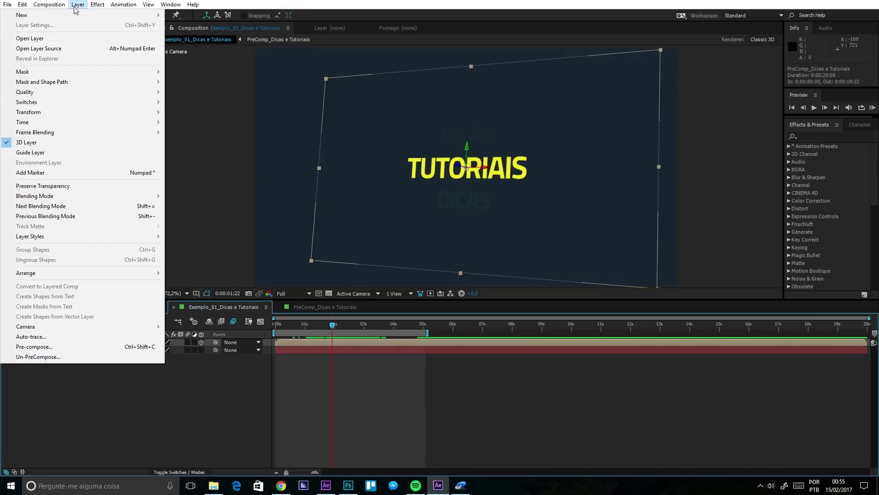
{"action": "left_click", "coordinate": [37, 358]}
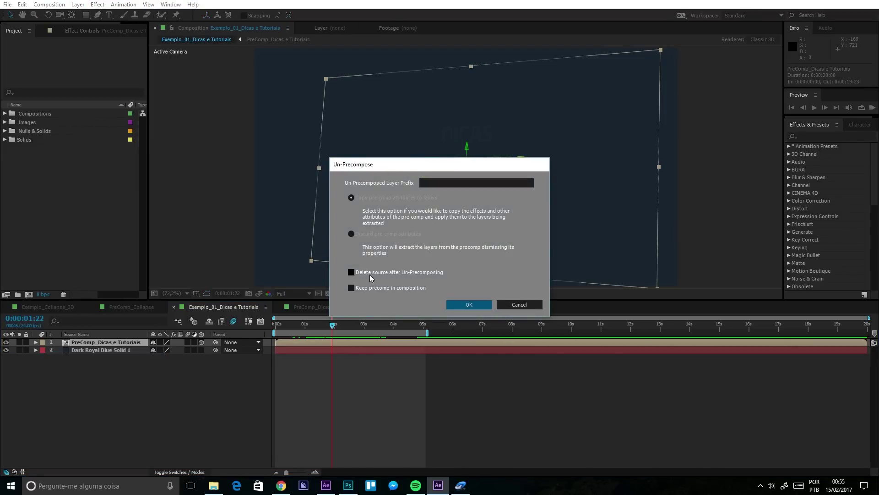
{"action": "left_click", "coordinate": [358, 234]}
{"action": "left_click", "coordinate": [351, 272]}
{"action": "left_click", "coordinate": [466, 305]}
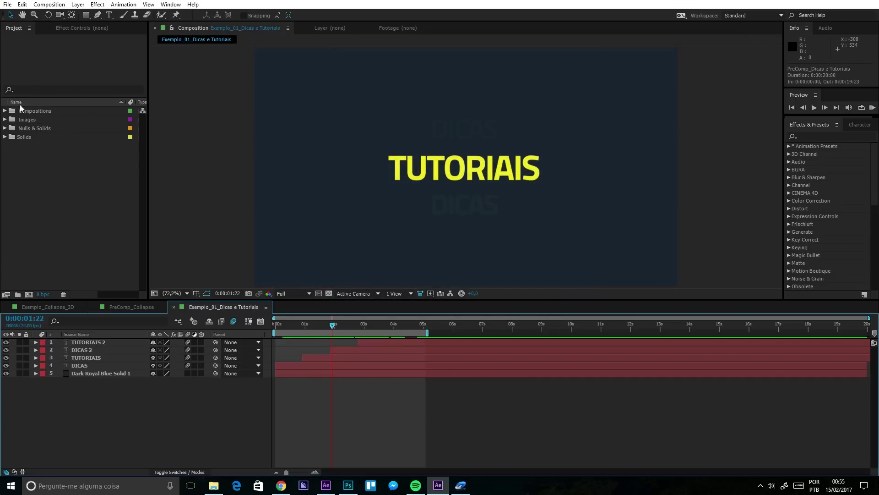
Step: Expand the project's Compositions folder and check whether it still contains PreComp_Dicas e Tutoriais
{"action": "left_click", "coordinate": [5, 110]}
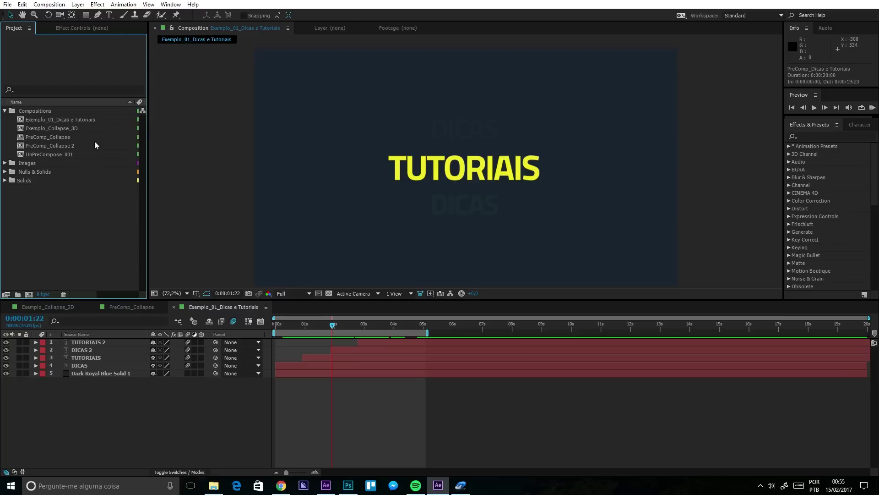
{"action": "left_click", "coordinate": [50, 137]}
{"action": "left_click", "coordinate": [50, 146]}
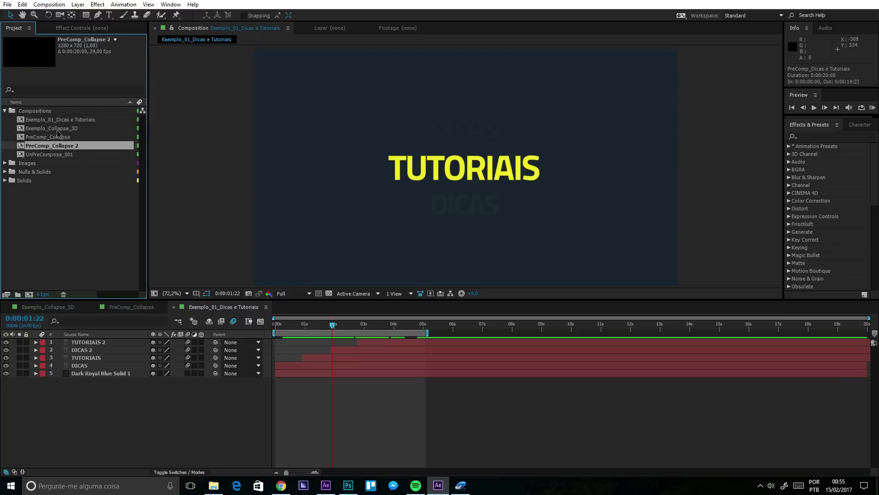
{"action": "left_click", "coordinate": [62, 129]}
{"action": "left_click", "coordinate": [63, 120]}
{"action": "left_click", "coordinate": [56, 155]}
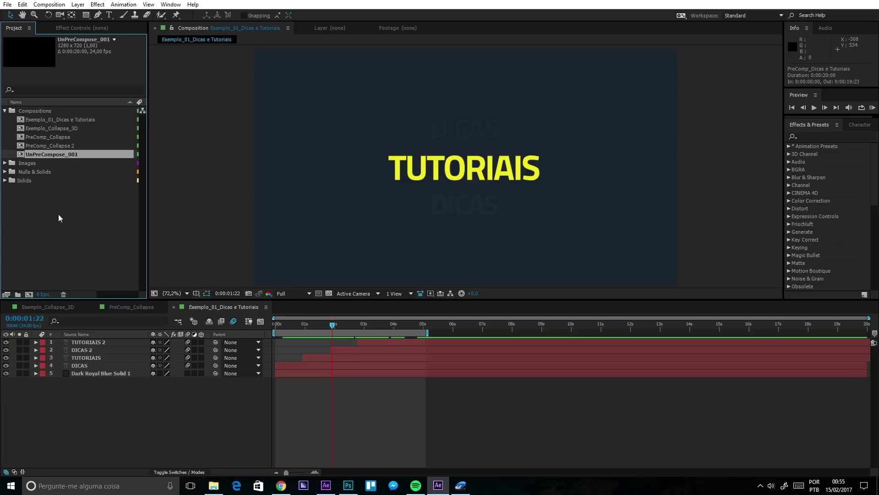
Step: Undo the last un-precompose and locate the PreComp_Dicas e Tutoriais source in the Compositions folder
{"action": "key", "text": "ctrl+z"}
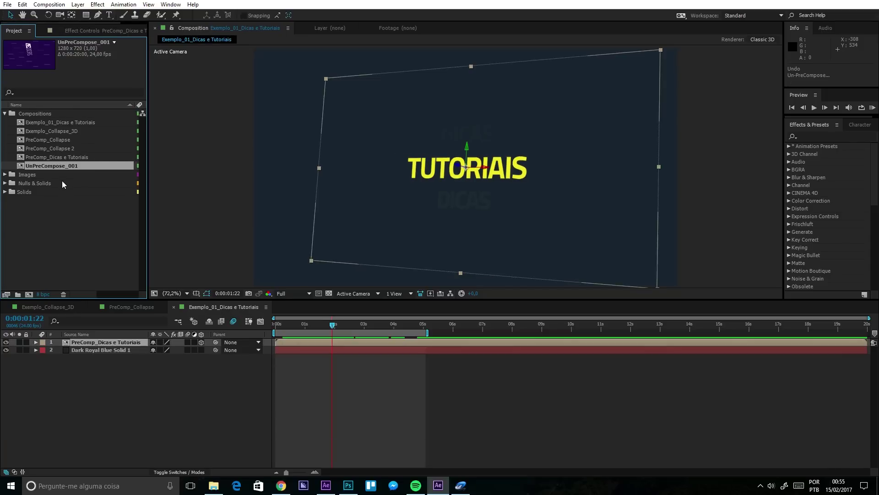
{"action": "left_click", "coordinate": [78, 124]}
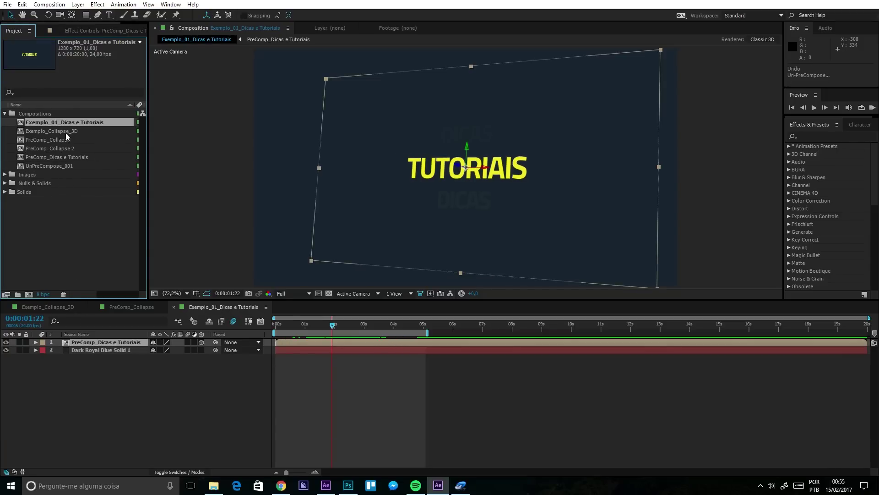
{"action": "left_click", "coordinate": [71, 157]}
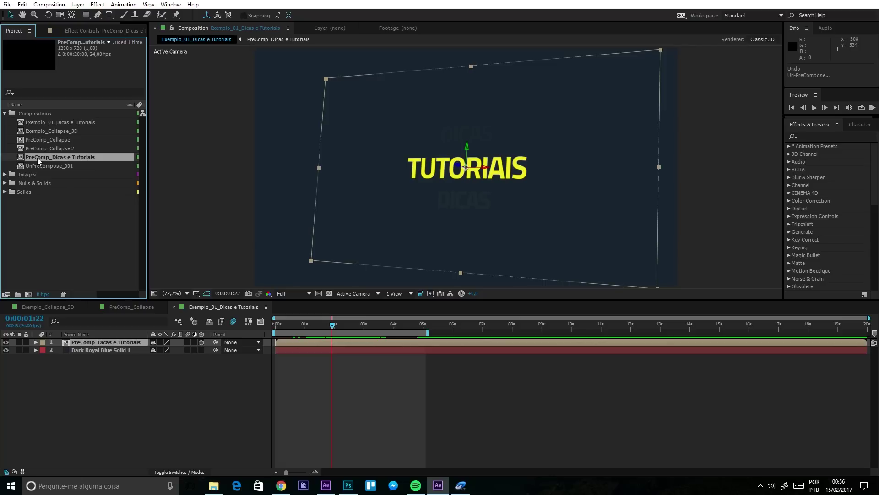
{"action": "left_click", "coordinate": [93, 359]}
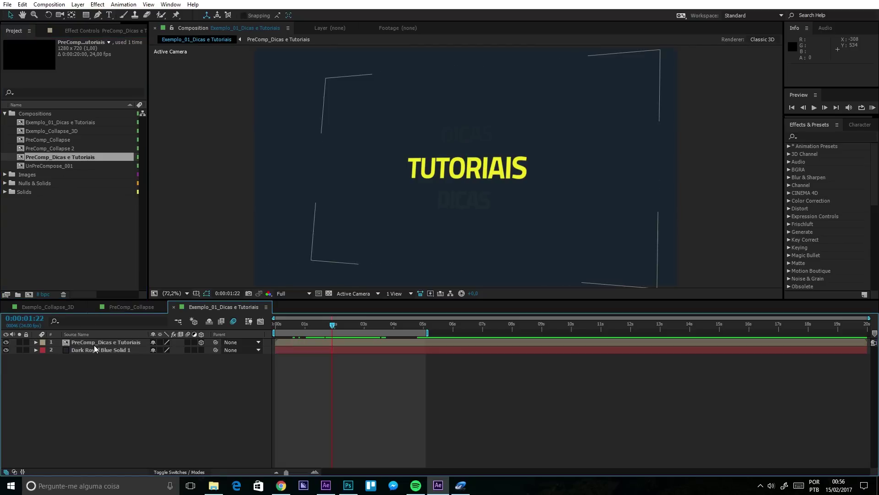
{"action": "left_click_drag", "start_coordinate": [100, 342], "coordinate": [66, 166]}
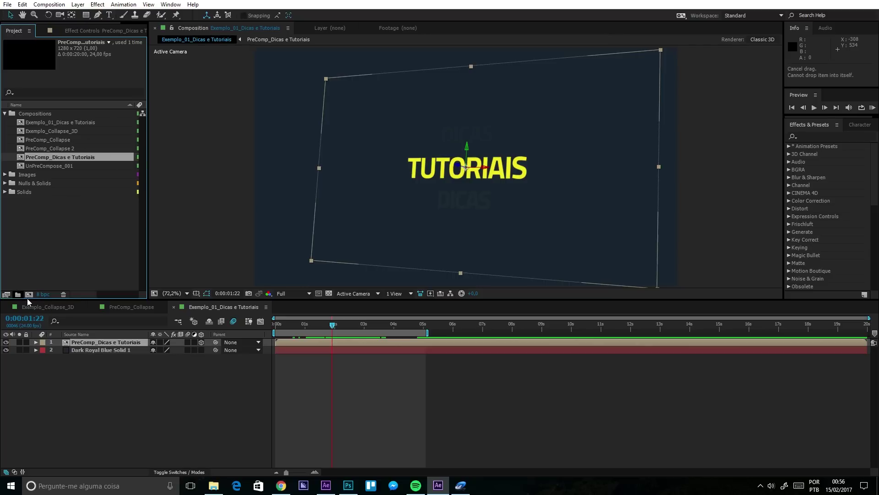
Step: Open the Exemplo_Collapse_3D composition and check the rotation properties of its PreComp_Collapse layer
{"action": "left_click", "coordinate": [41, 306]}
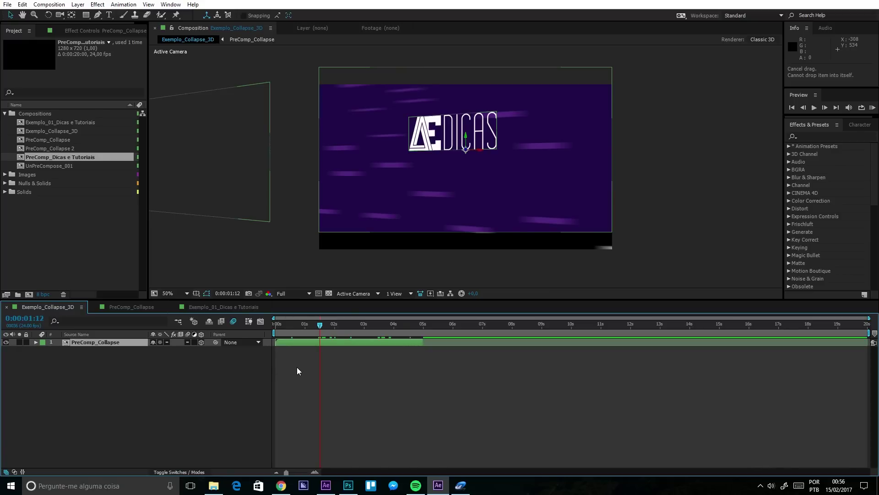
{"action": "left_click", "coordinate": [92, 362]}
{"action": "left_click", "coordinate": [78, 342]}
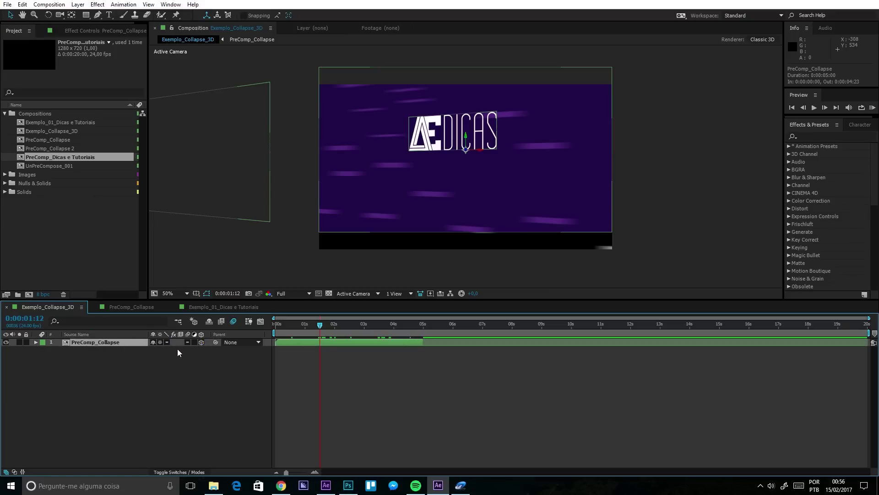
{"action": "key", "text": "r"}
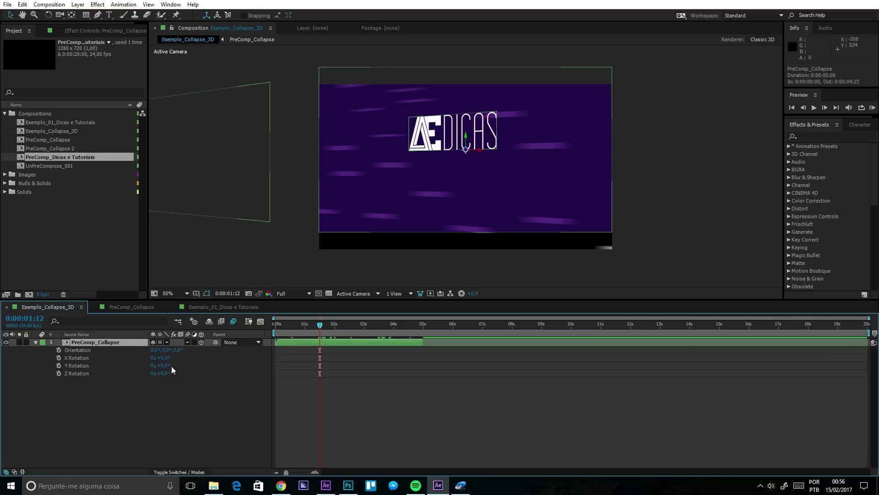
{"action": "key", "text": "r"}
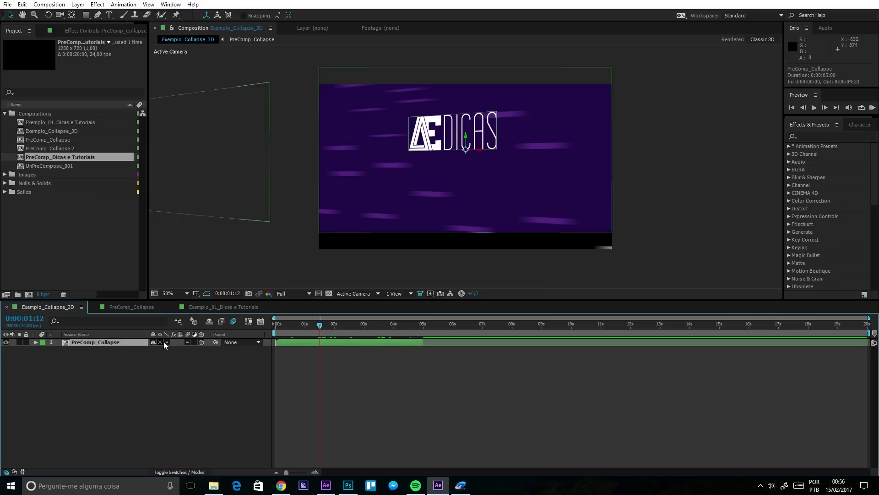
Step: Un-precompose the PreComp_Collapse layer without a prefix, discarding its attributes and not keeping the precomp in the composition
{"action": "left_click", "coordinate": [78, 4]}
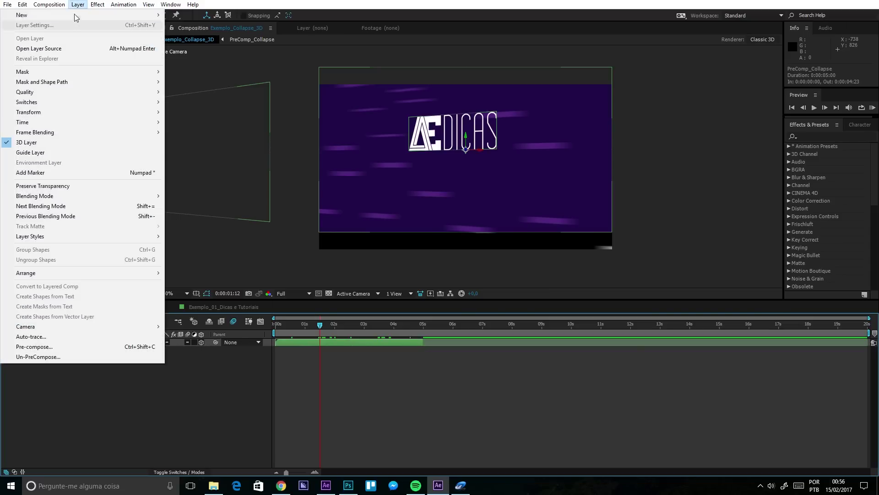
{"action": "mouse_move", "coordinate": [49, 4]}
{"action": "mouse_move", "coordinate": [78, 4]}
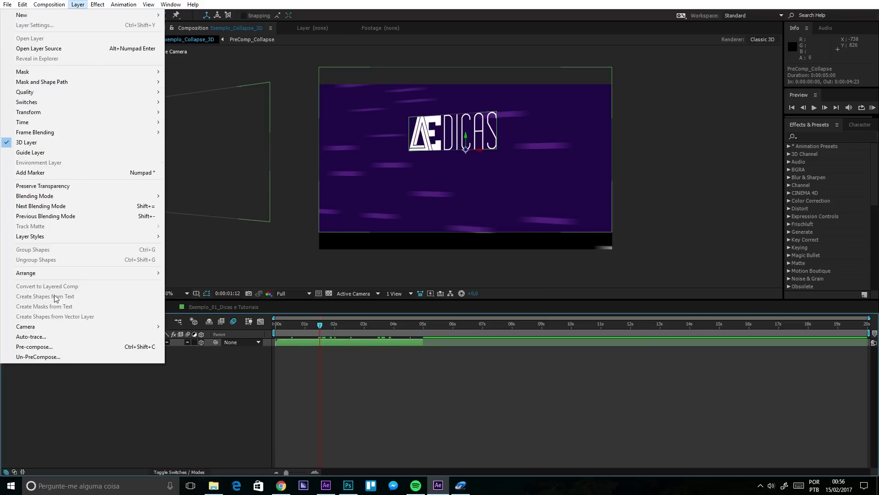
{"action": "left_click", "coordinate": [53, 357]}
{"action": "left_click", "coordinate": [368, 237]}
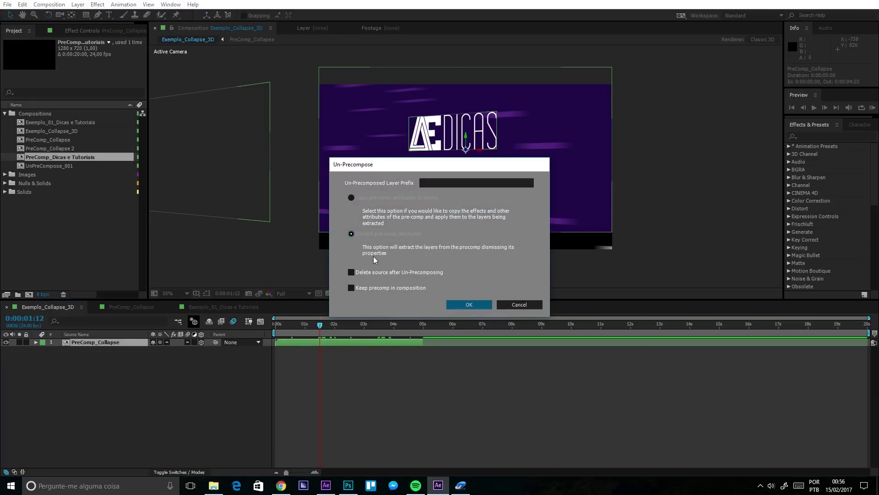
{"action": "left_click", "coordinate": [472, 306]}
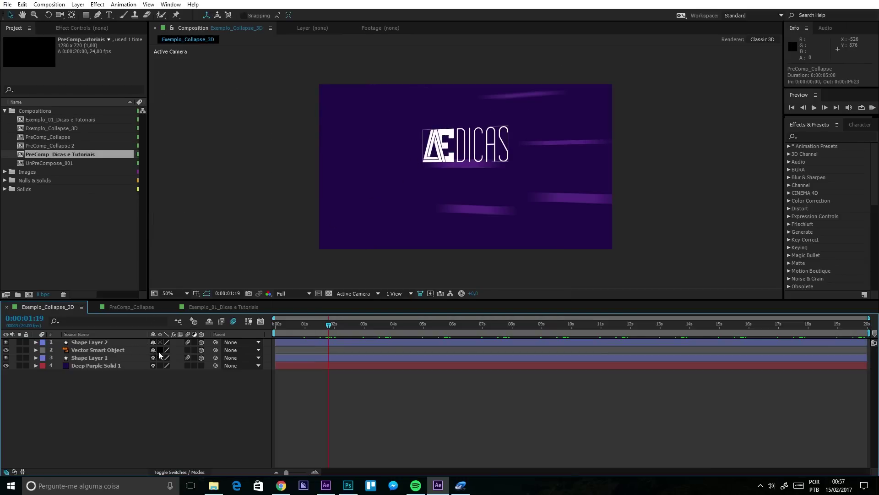
Step: Undo the extraction of PreComp_Collapse and try moving the precomp layer slightly in the composition view
{"action": "key", "text": "ctrl+z"}
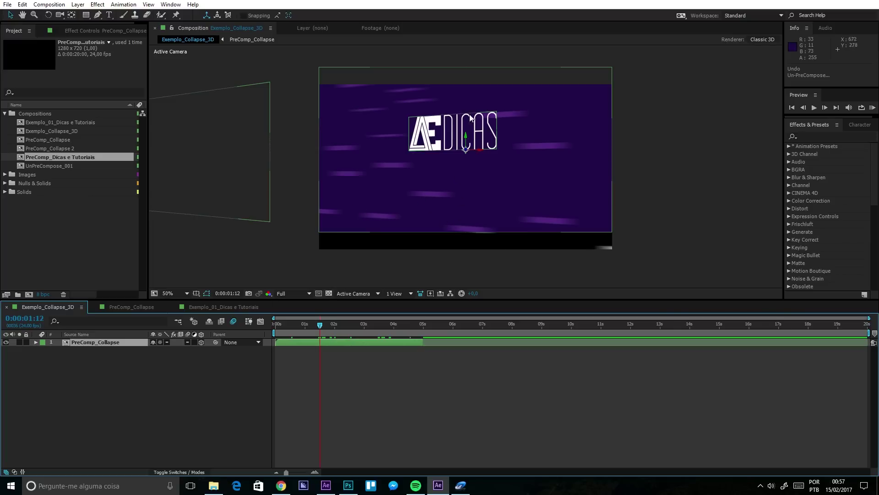
{"action": "left_click_drag", "start_coordinate": [469, 134], "coordinate": [468, 128]}
{"action": "key", "text": "ctrl+z"}
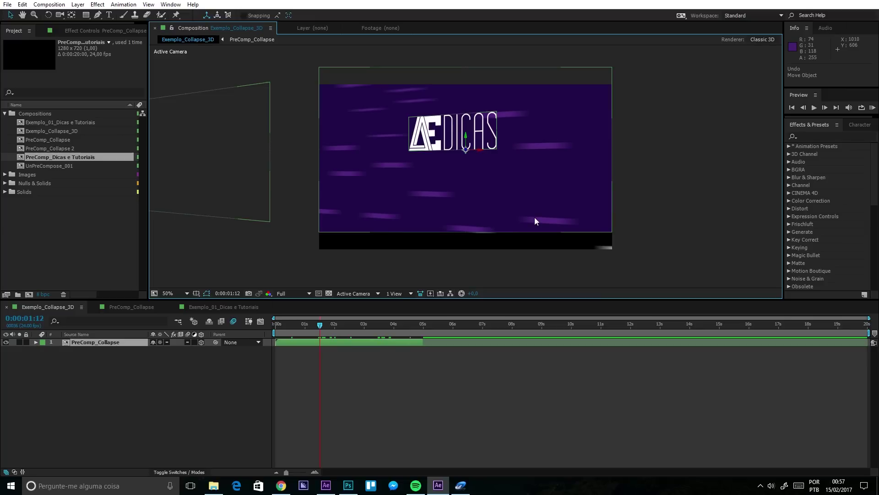
Step: Try un-precomposing PreComp_Collapse with its attributes copied to the extracted layers, and scrub through the resulting animation
{"action": "left_click", "coordinate": [77, 4]}
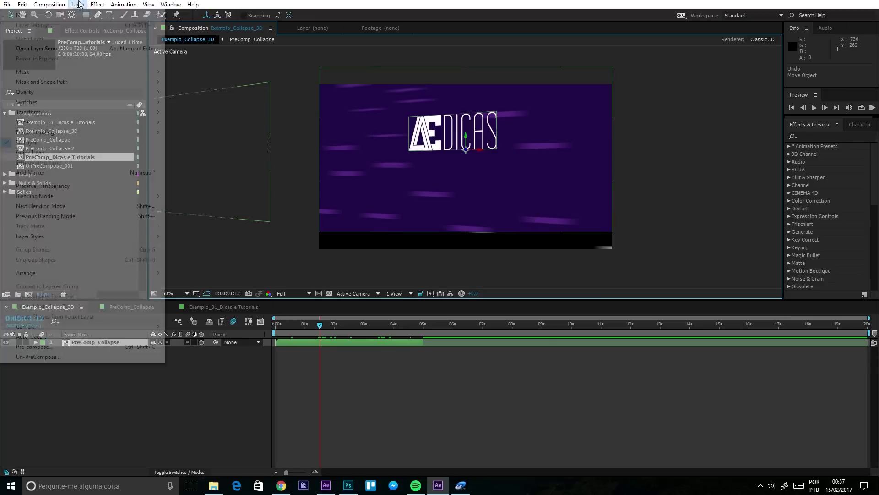
{"action": "left_click", "coordinate": [33, 357]}
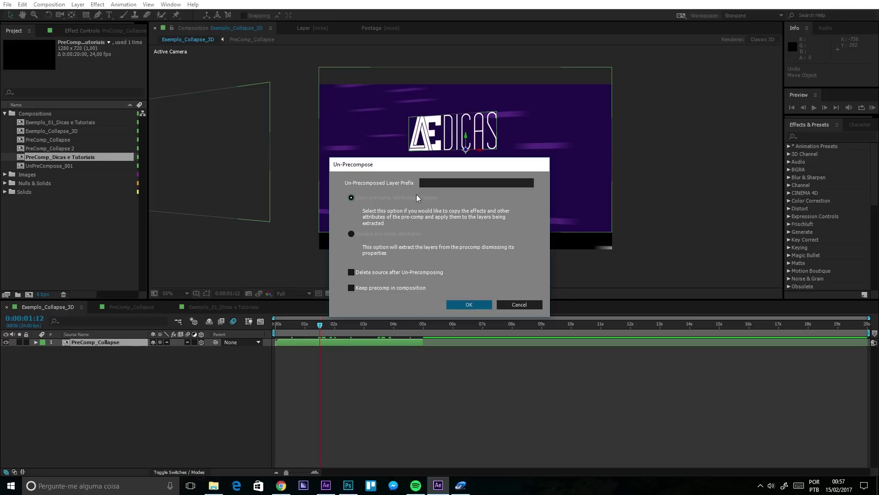
{"action": "left_click", "coordinate": [466, 304]}
{"action": "left_click", "coordinate": [295, 326]}
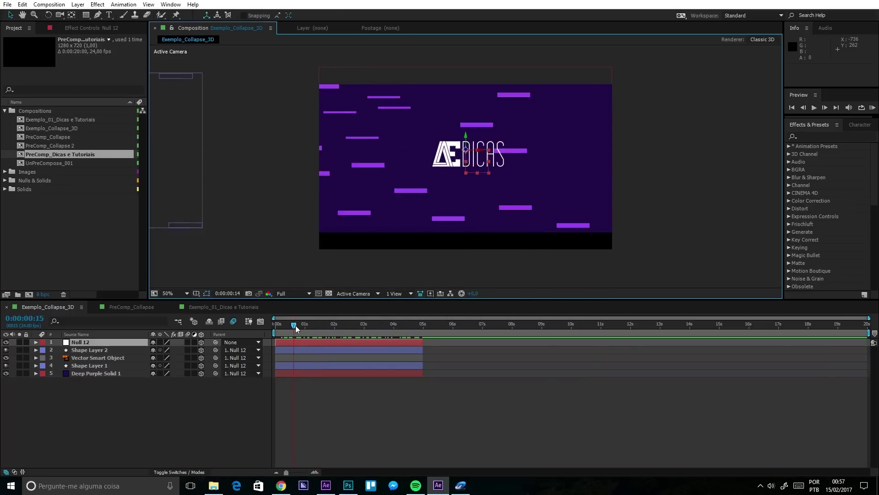
{"action": "left_click_drag", "start_coordinate": [295, 325], "coordinate": [330, 326]}
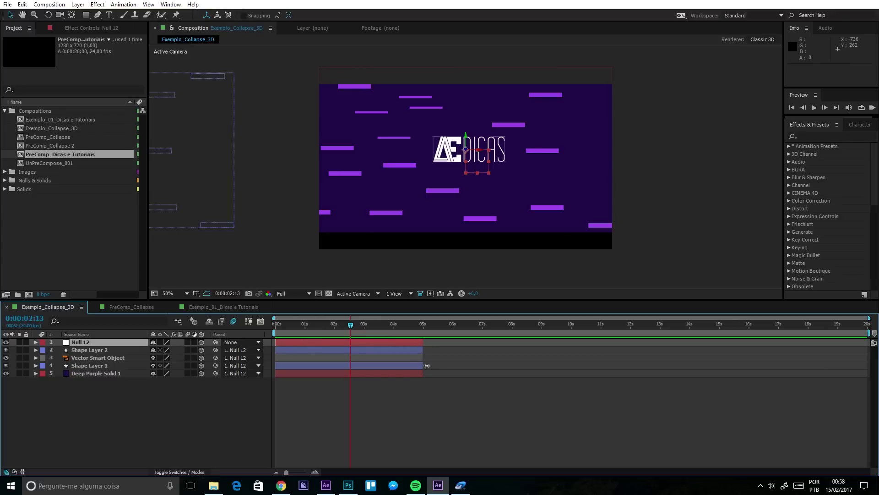
{"action": "key", "text": "ctrl+z"}
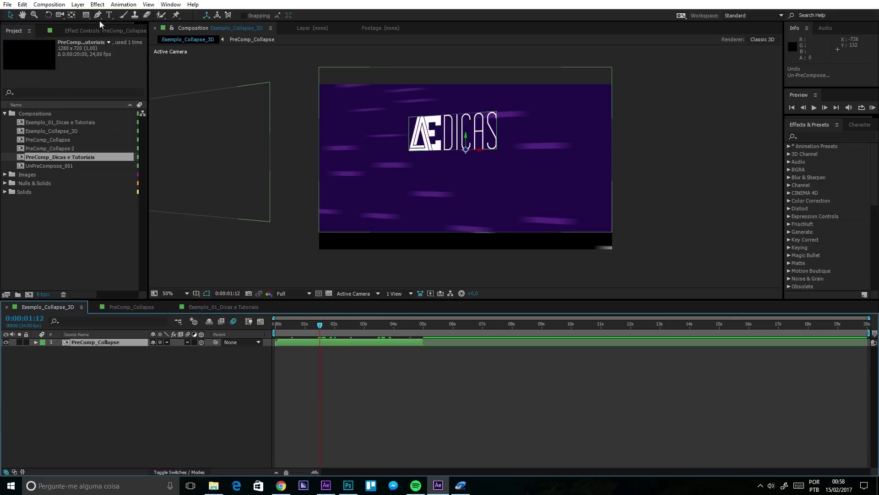
Step: Try un-precomposing the PreComp_Collapse layer with its precomp attributes discarded, and undo the extraction
{"action": "left_click", "coordinate": [76, 4]}
{"action": "left_click", "coordinate": [32, 356]}
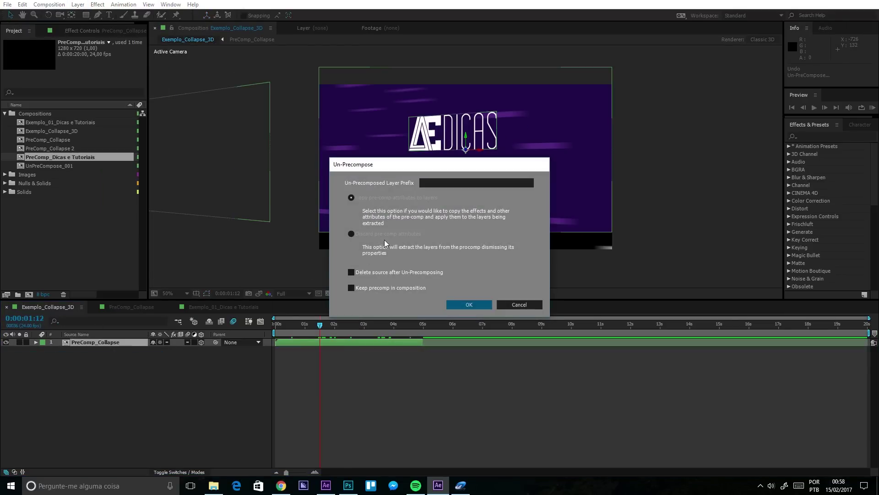
{"action": "left_click", "coordinate": [468, 305]}
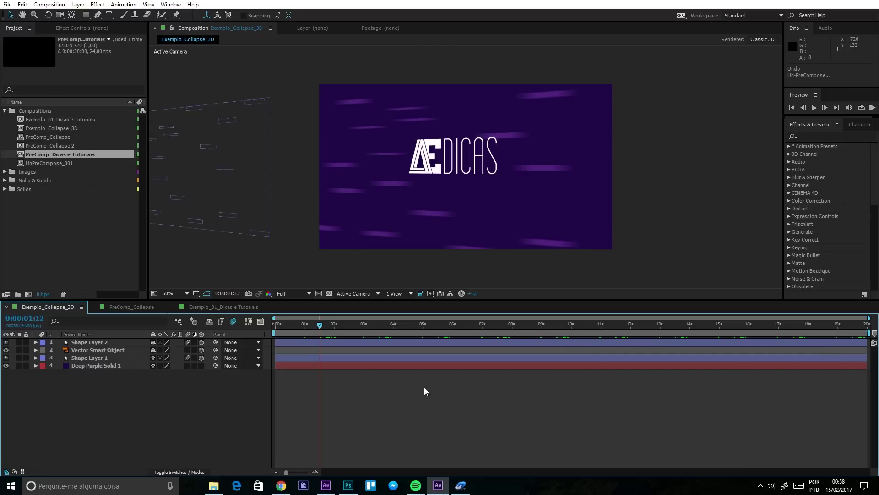
{"action": "key", "text": "ctrl+z"}
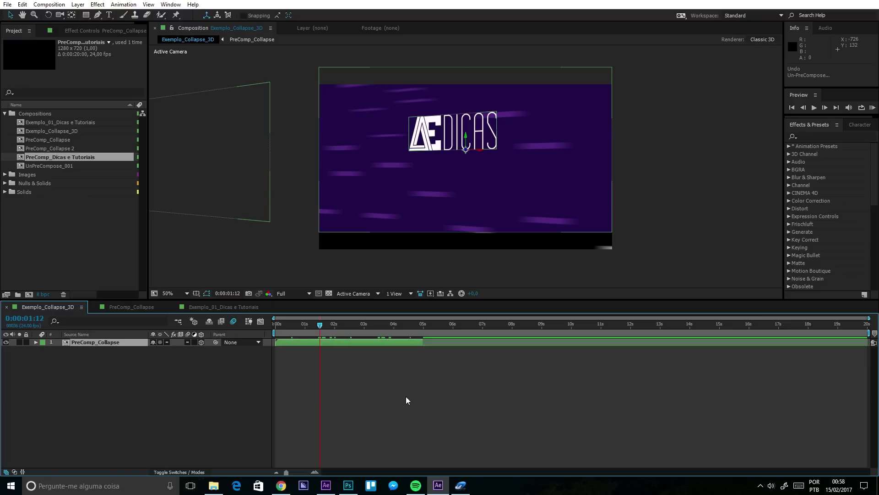
Step: Check the rotation and position properties of PreComp_Collapse, and try moving the layer upward in the composition view
{"action": "left_click", "coordinate": [93, 344]}
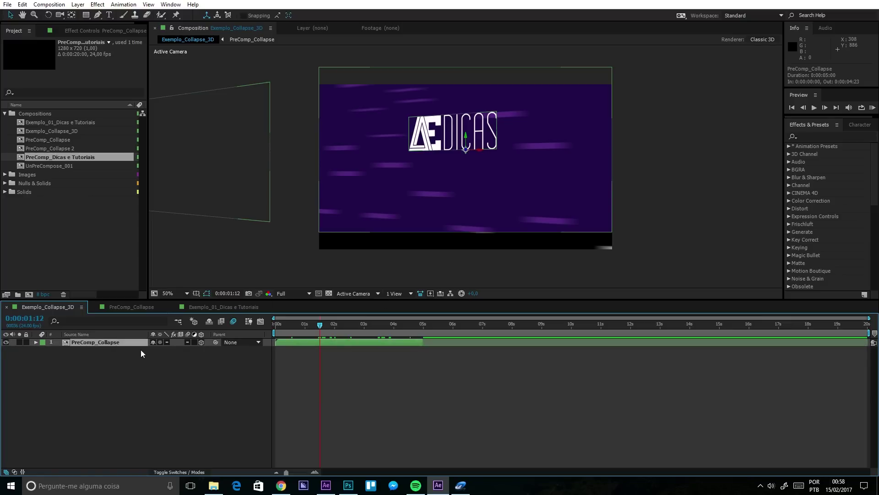
{"action": "key", "text": "r"}
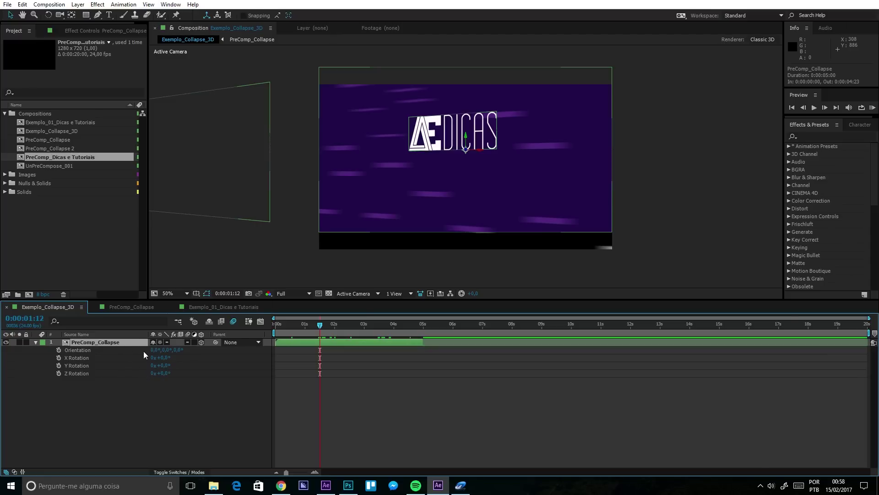
{"action": "key", "text": "p"}
{"action": "left_click", "coordinate": [78, 351]}
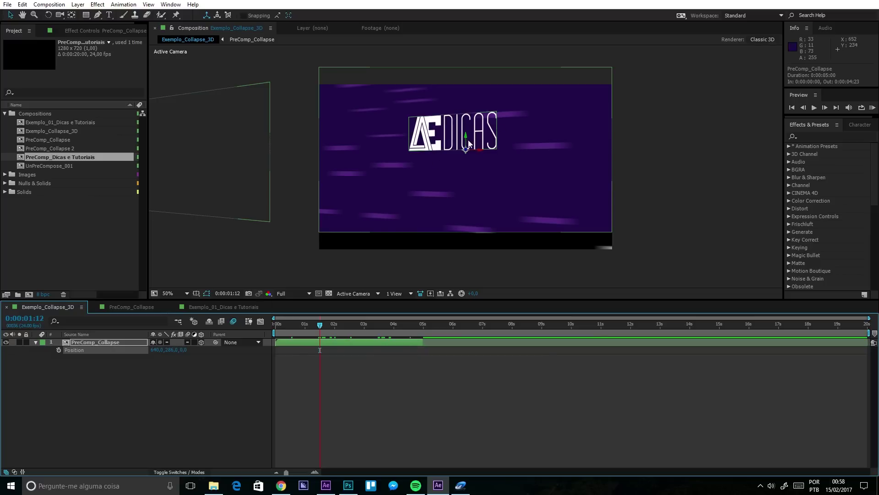
{"action": "left_click_drag", "start_coordinate": [467, 129], "coordinate": [466, 117]}
{"action": "key", "text": "ctrl+z"}
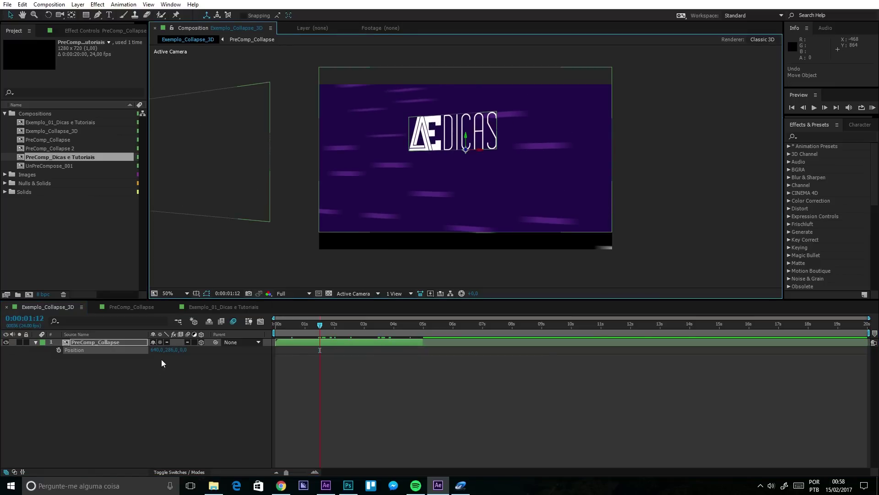
Step: Extract the layers of PreComp_Collapse with Un-PreCompose again, discarding the precomp attributes and not keeping the precomp in the composition
{"action": "left_click", "coordinate": [77, 4]}
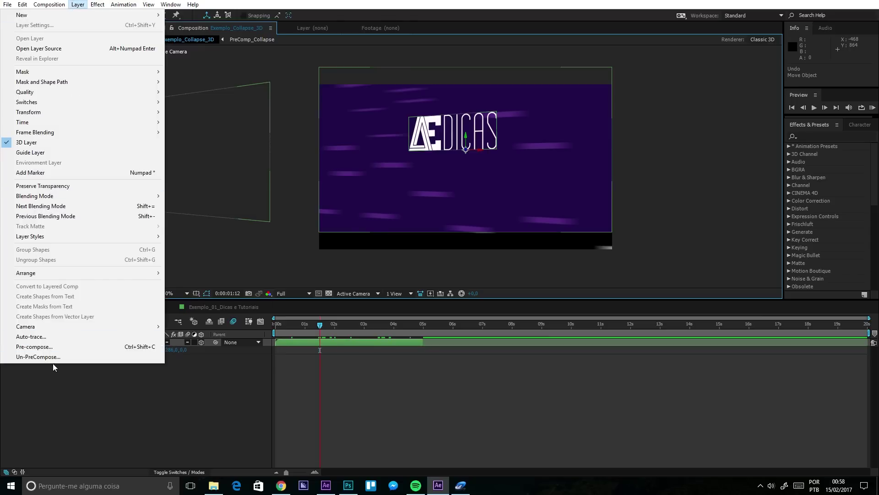
{"action": "left_click", "coordinate": [41, 356]}
{"action": "left_click", "coordinate": [394, 233]}
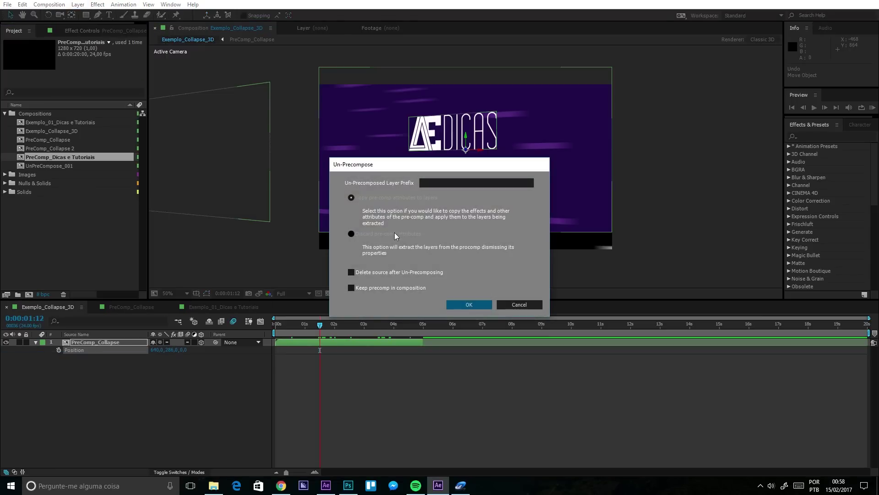
{"action": "left_click", "coordinate": [464, 304]}
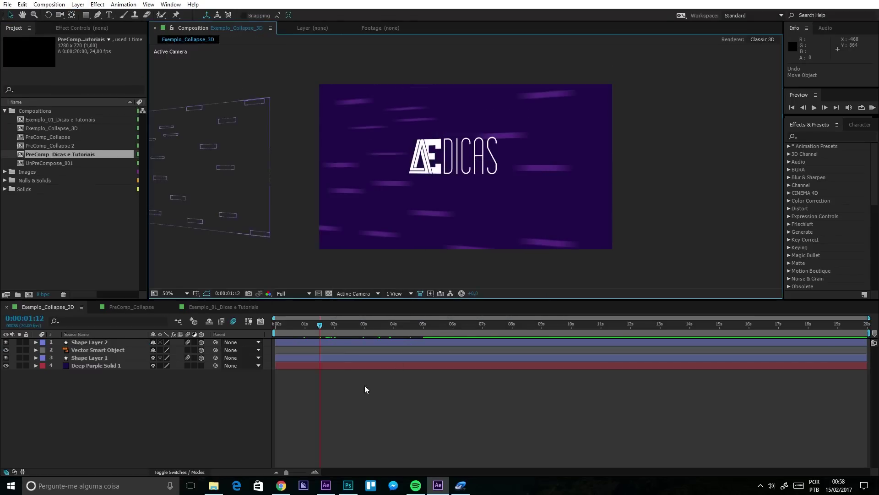
Step: Inspect the extracted layers from Shape Layer 2 to Deep Purple Solid 1 by selecting them together, and undo the extraction
{"action": "left_click", "coordinate": [81, 387]}
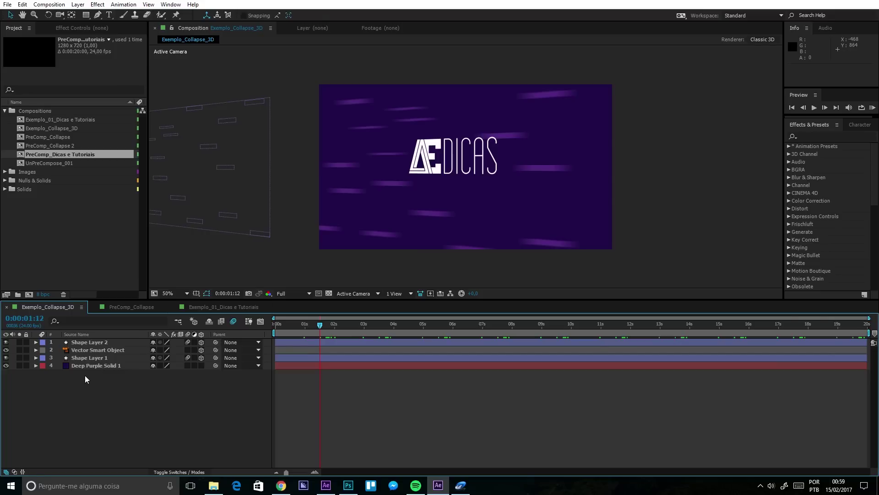
{"action": "left_click", "coordinate": [95, 343]}
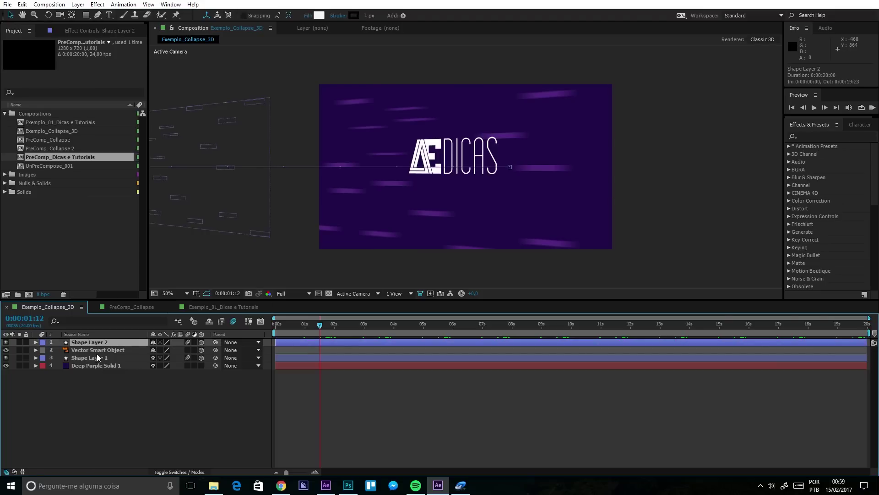
{"action": "left_click", "coordinate": [92, 370]}
{"action": "left_click", "coordinate": [93, 365]}
{"action": "left_click", "coordinate": [97, 343], "text": "shift"}
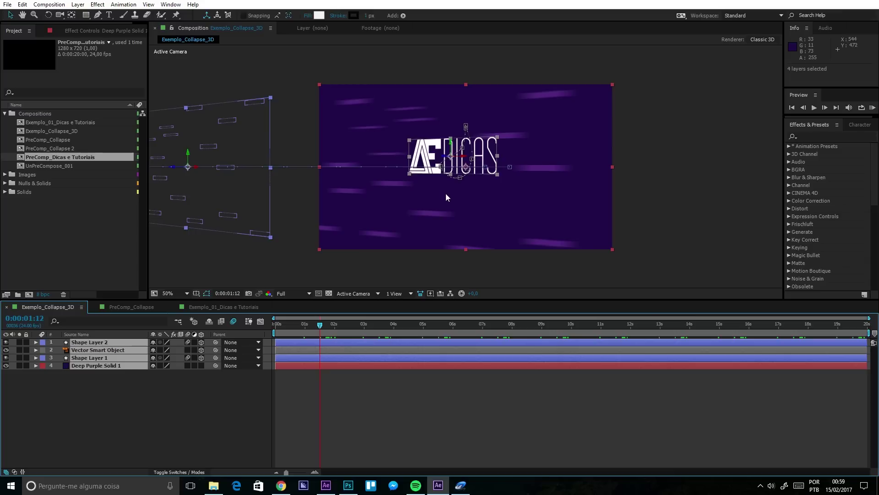
{"action": "left_click", "coordinate": [326, 405]}
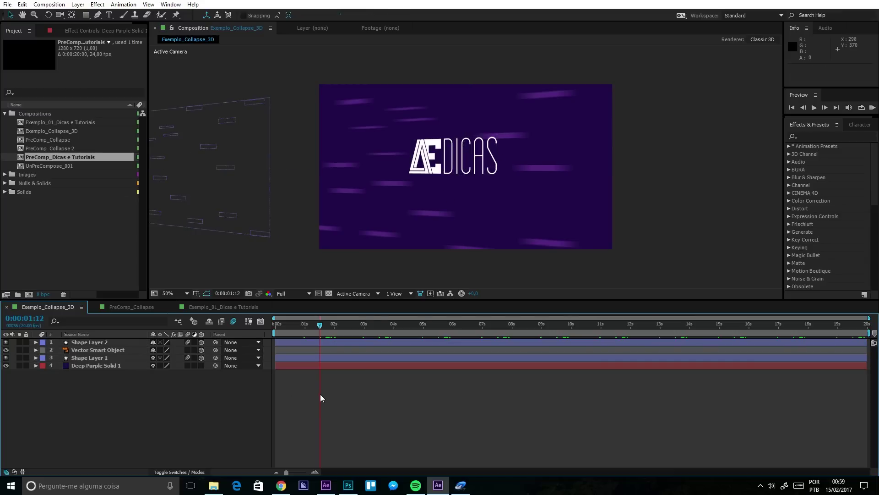
{"action": "key", "text": "ctrl+z"}
{"action": "key", "text": "ctrl+z"}
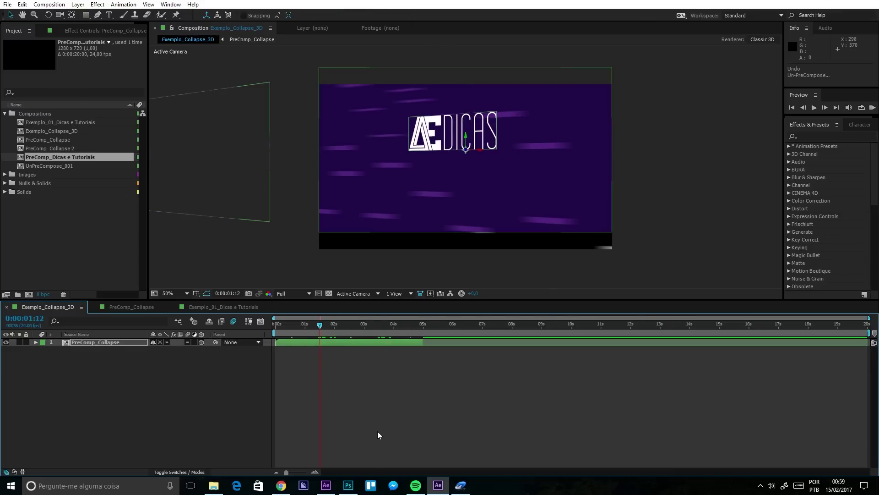
{"action": "left_click", "coordinate": [377, 431]}
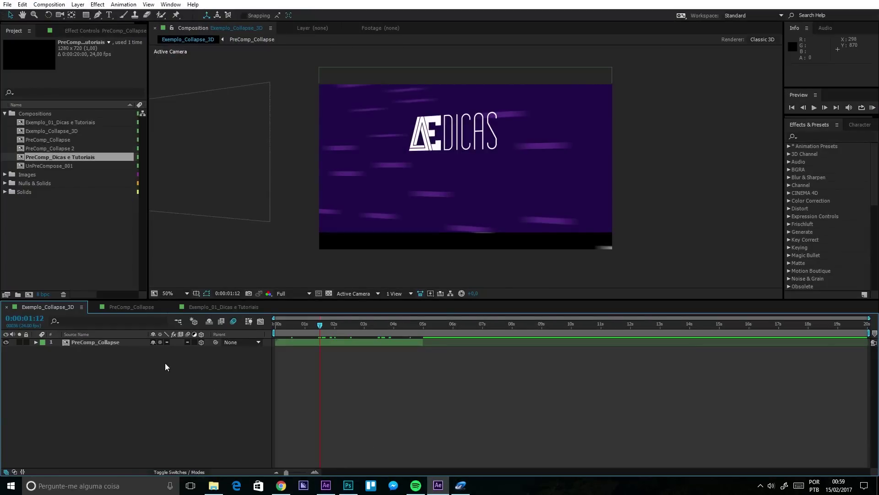
Step: Review the Un-PreCompose options for the PreComp_Collapse layer without extracting anything
{"action": "left_click", "coordinate": [140, 343]}
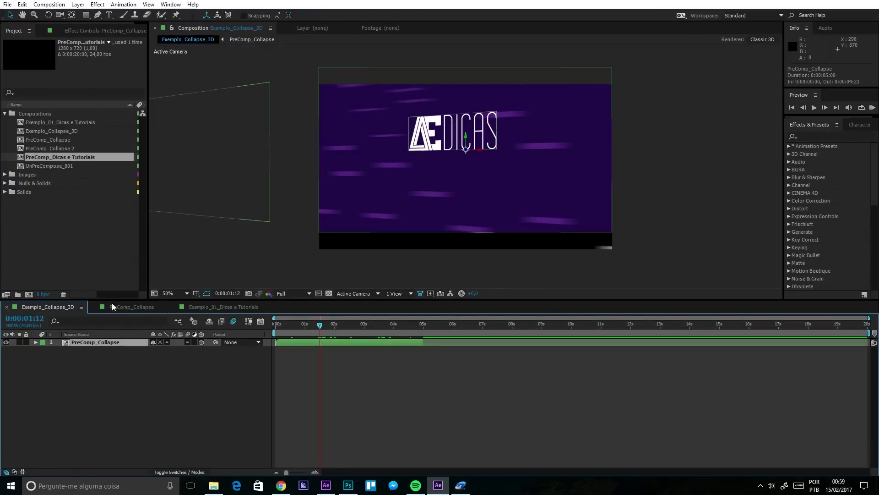
{"action": "left_click", "coordinate": [78, 4]}
{"action": "left_click", "coordinate": [37, 356]}
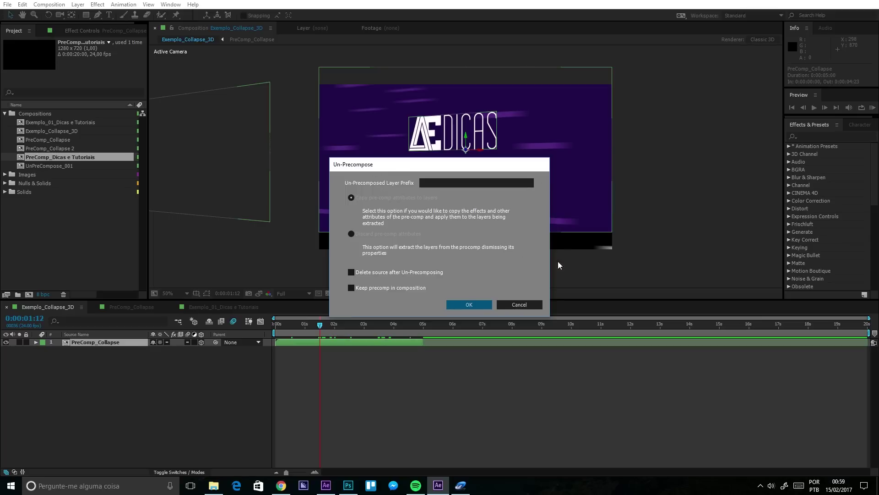
{"action": "left_click", "coordinate": [526, 304]}
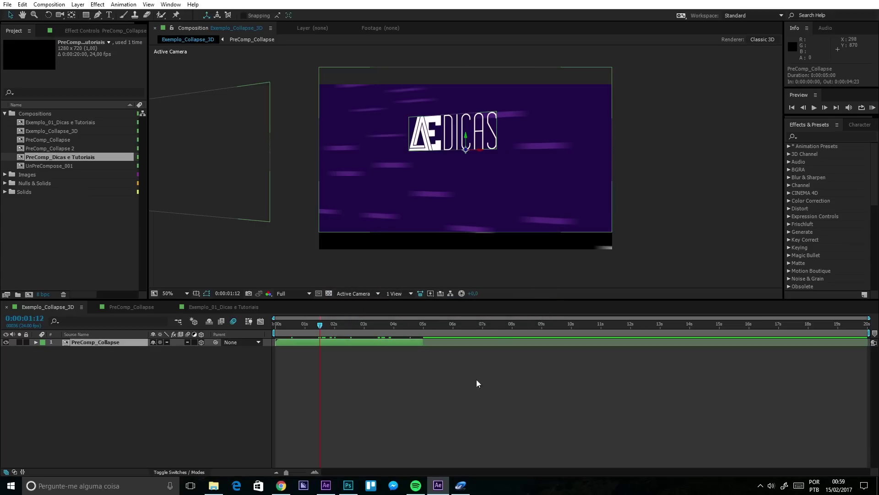
{"action": "left_click", "coordinate": [418, 415]}
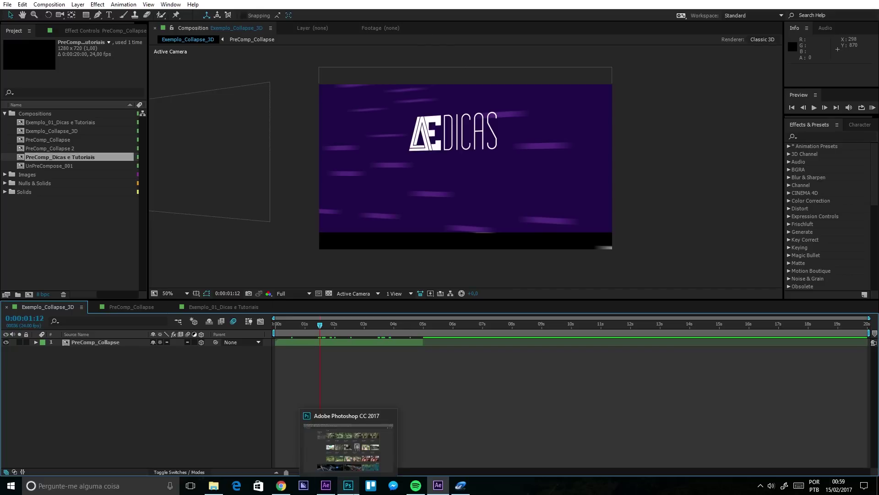
Step: Switch to the other After Effects window and try un-precomposing the 3D PreComp_Dicas e Tutoriais layer with attributes copied and the precomp kept
{"action": "mouse_move", "coordinate": [326, 485]}
{"action": "left_click", "coordinate": [309, 442]}
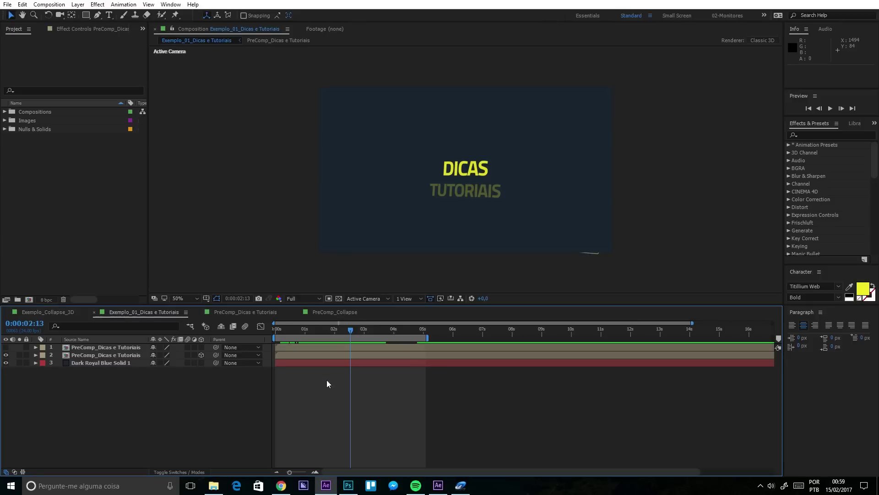
{"action": "left_click", "coordinate": [300, 355]}
{"action": "left_click", "coordinate": [78, 4]}
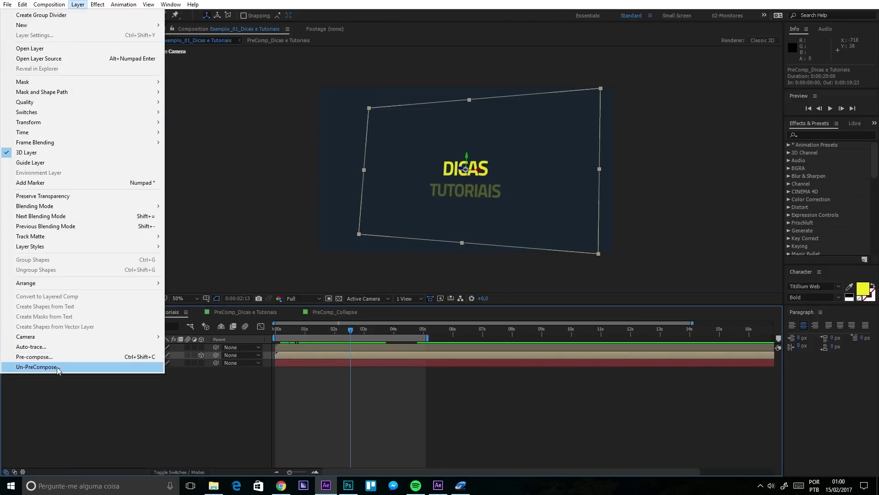
{"action": "left_click", "coordinate": [27, 369]}
{"action": "left_click_drag", "start_coordinate": [391, 167], "coordinate": [218, 124]}
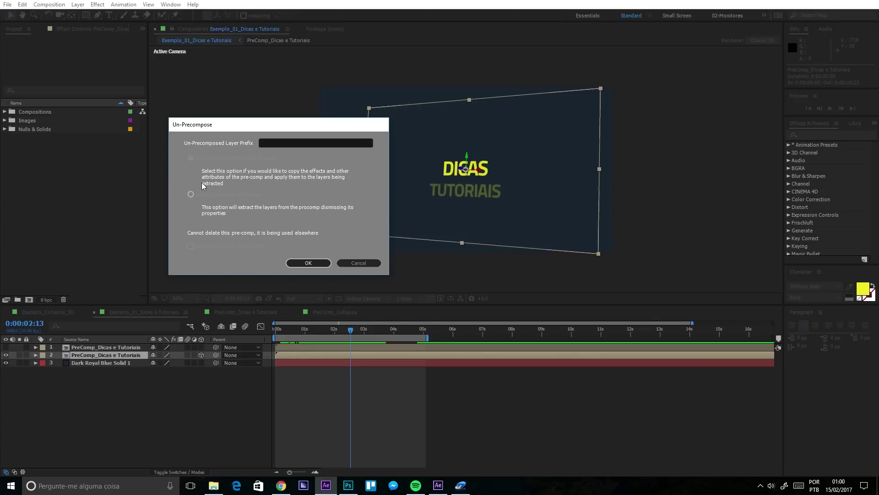
{"action": "left_click_drag", "start_coordinate": [229, 127], "coordinate": [225, 146]}
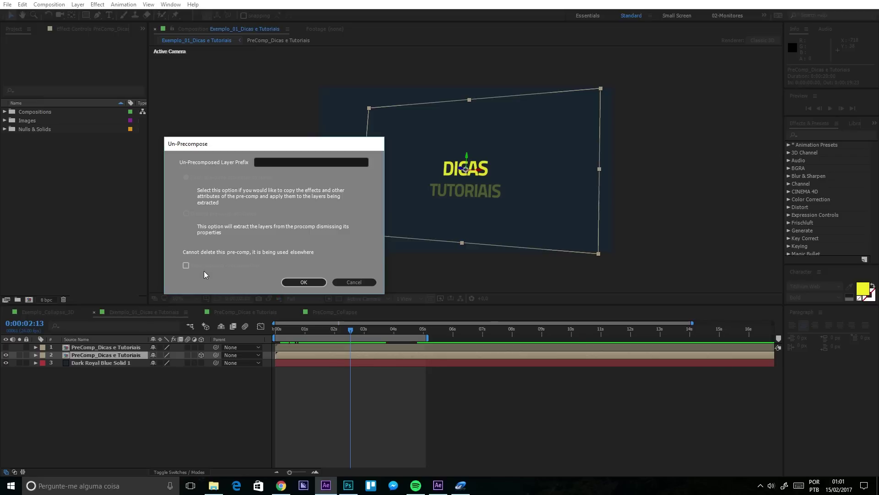
{"action": "left_click", "coordinate": [302, 282]}
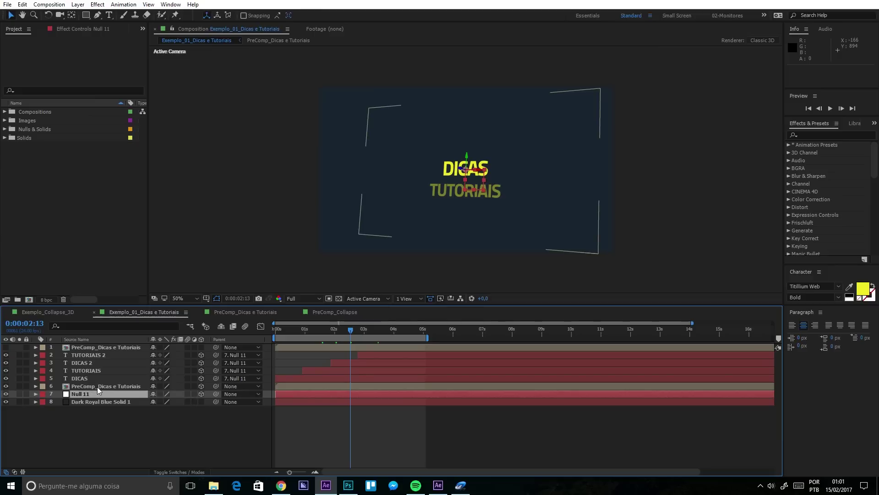
{"action": "key", "text": "ctrl+z"}
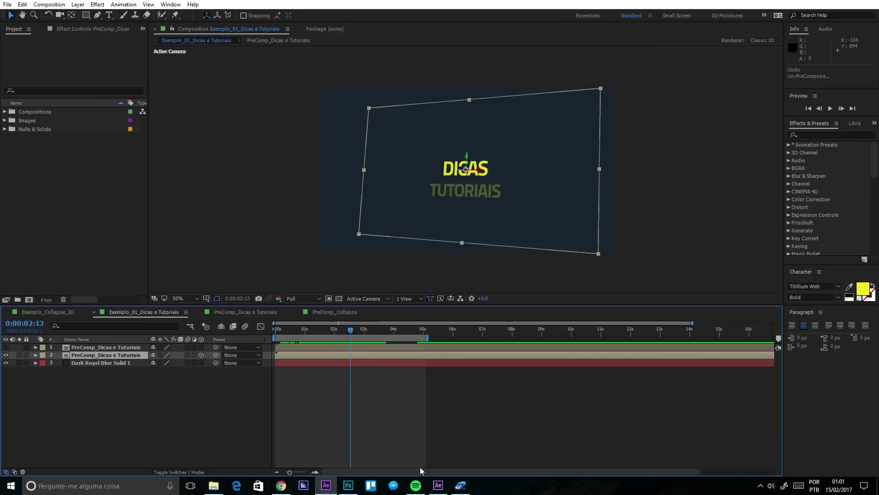
Step: Back in the Exemplo_Collapse_3D window, disable collapse transformations on PreComp_Collapse and try un-precomposing it with its attributes copied
{"action": "left_click", "coordinate": [437, 486]}
{"action": "left_click", "coordinate": [83, 342]}
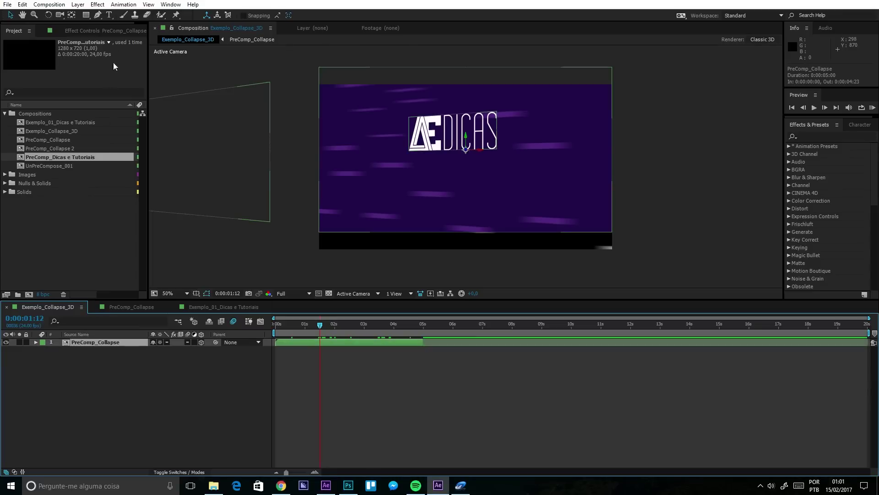
{"action": "left_click", "coordinate": [78, 4]}
{"action": "left_click", "coordinate": [32, 357]}
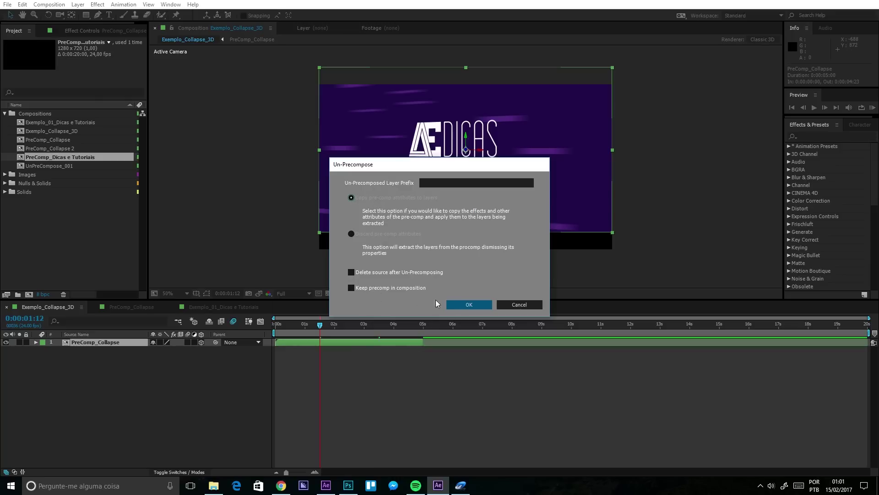
{"action": "left_click", "coordinate": [454, 304]}
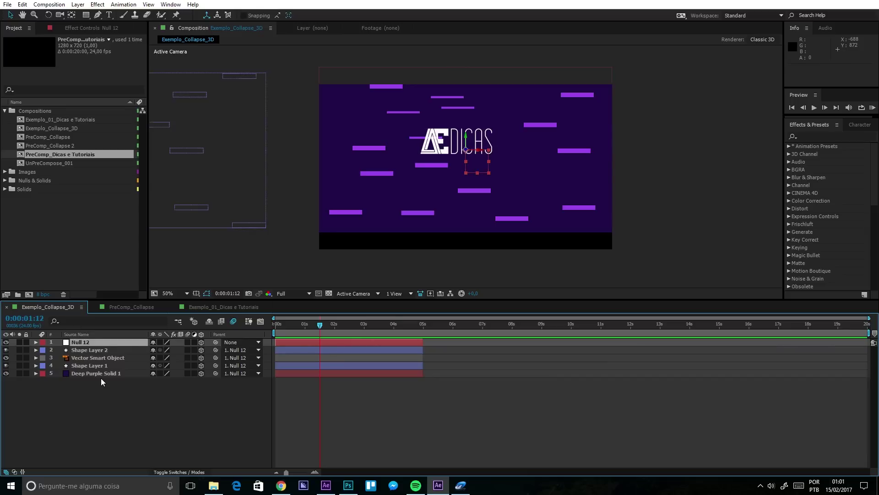
{"action": "key", "text": "ctrl+z"}
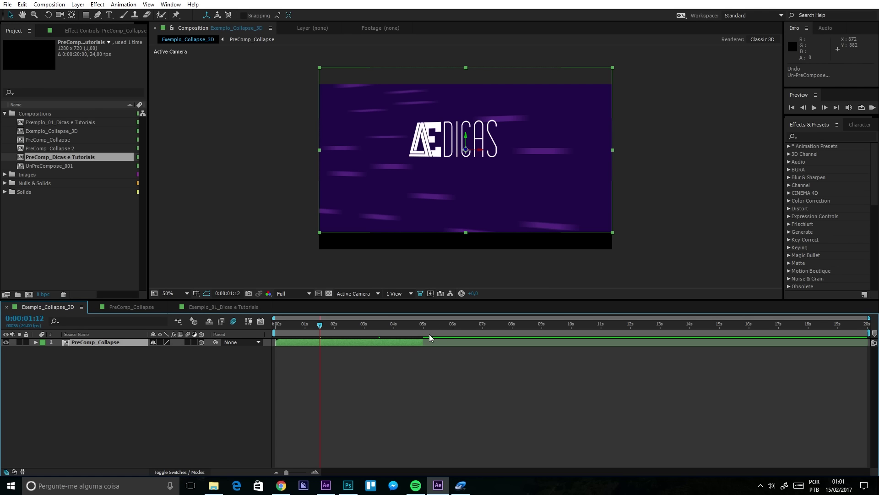
{"action": "left_click", "coordinate": [424, 386]}
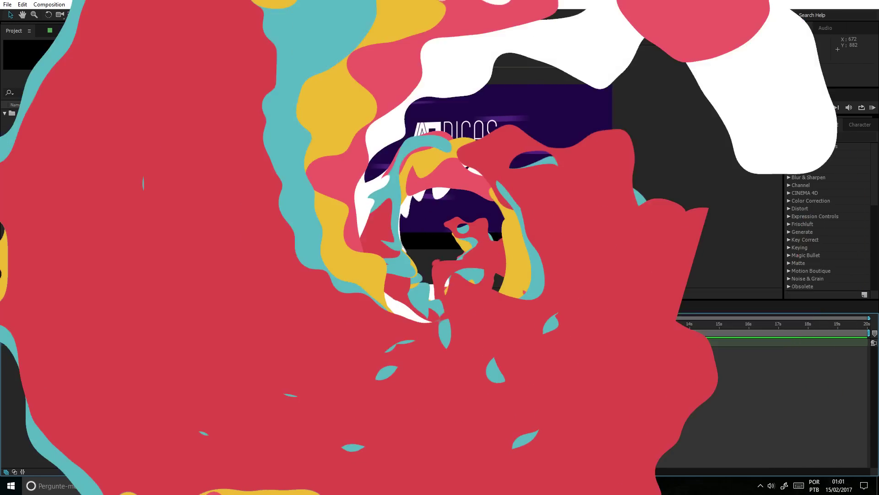